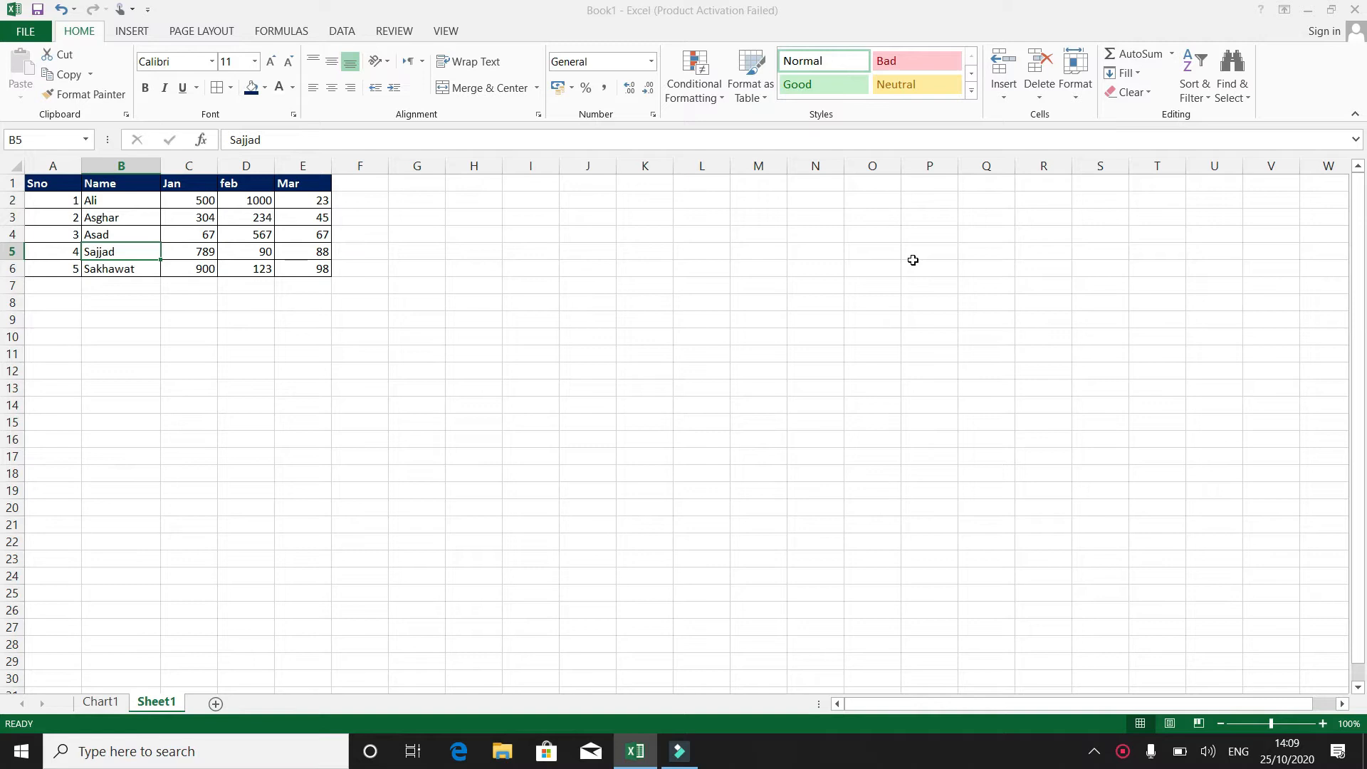
Step: Create a PivotTable from the data range A1:E6 of Sheet1, placed on a new worksheet
{"action": "left_click", "coordinate": [49, 257]}
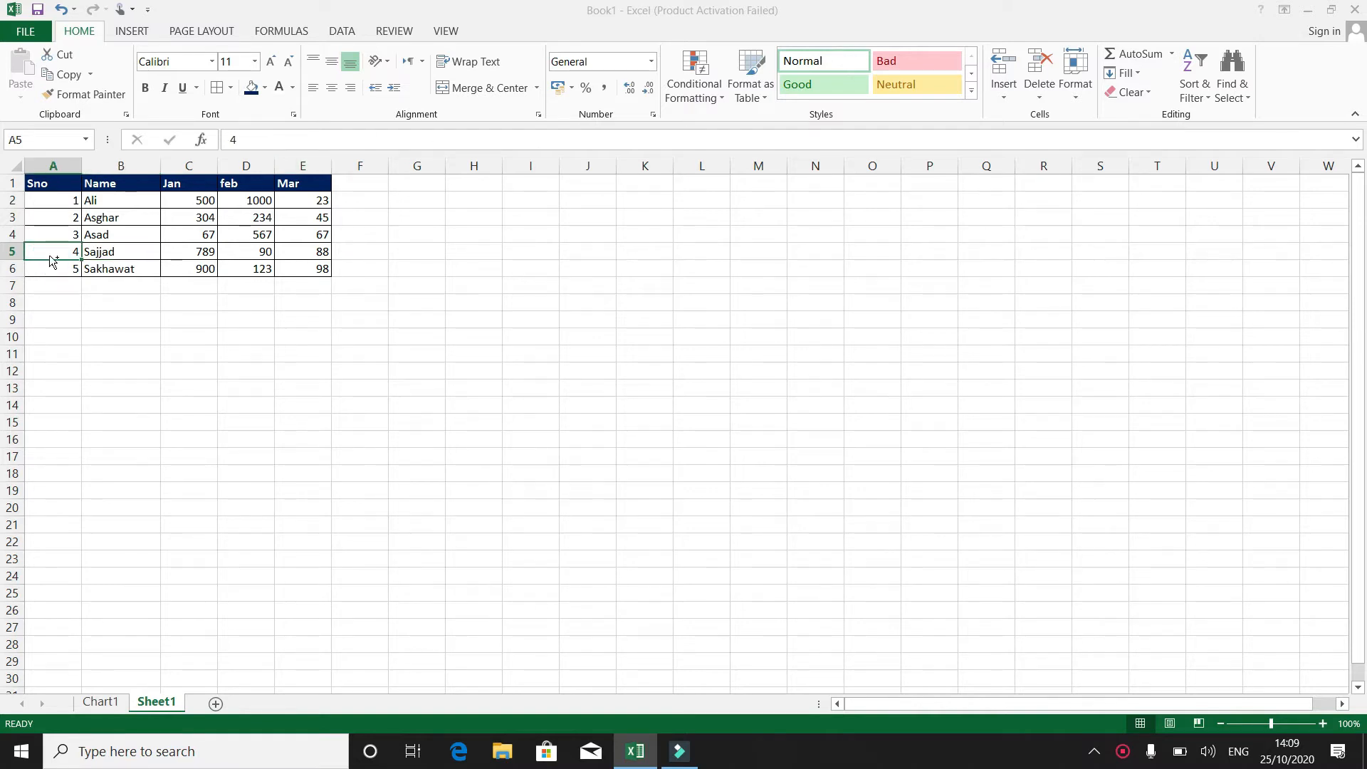
{"action": "key", "text": "ctrl+a"}
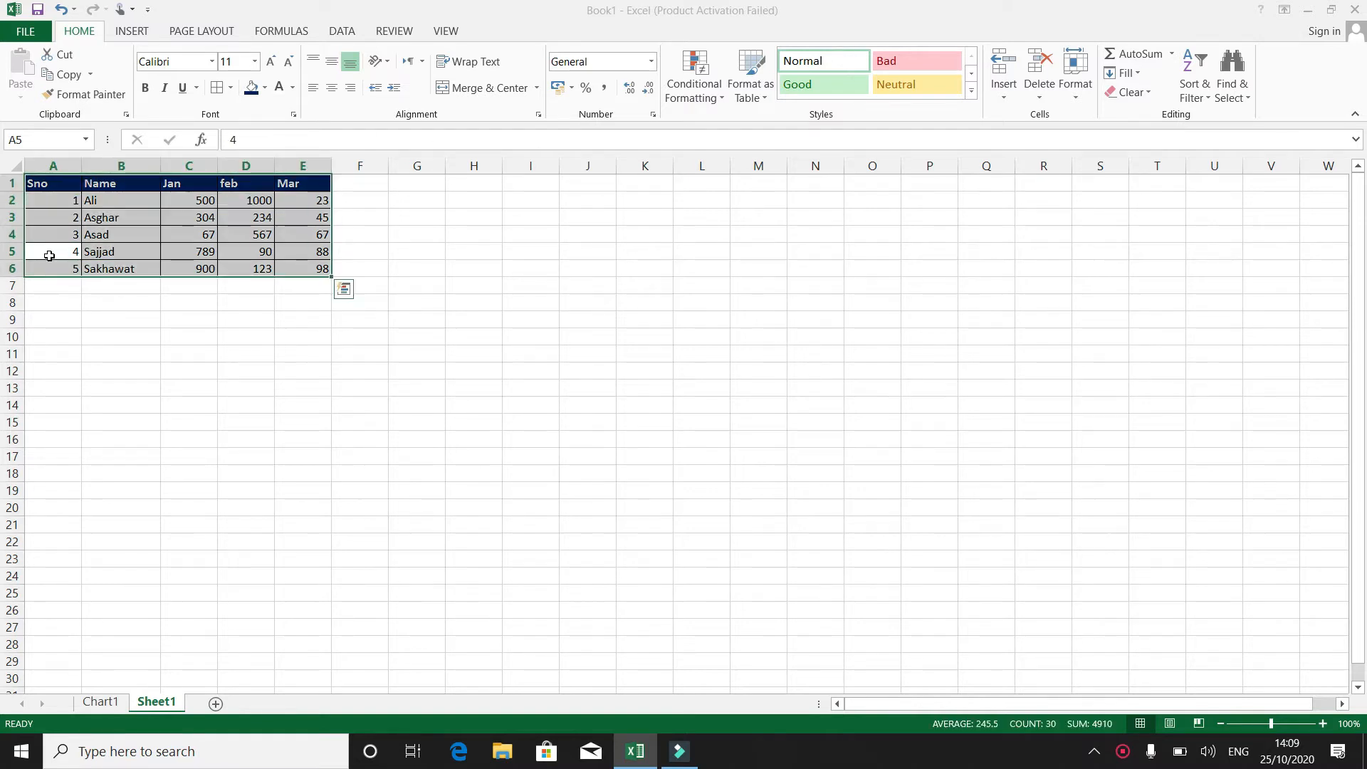
{"action": "left_click", "coordinate": [128, 34]}
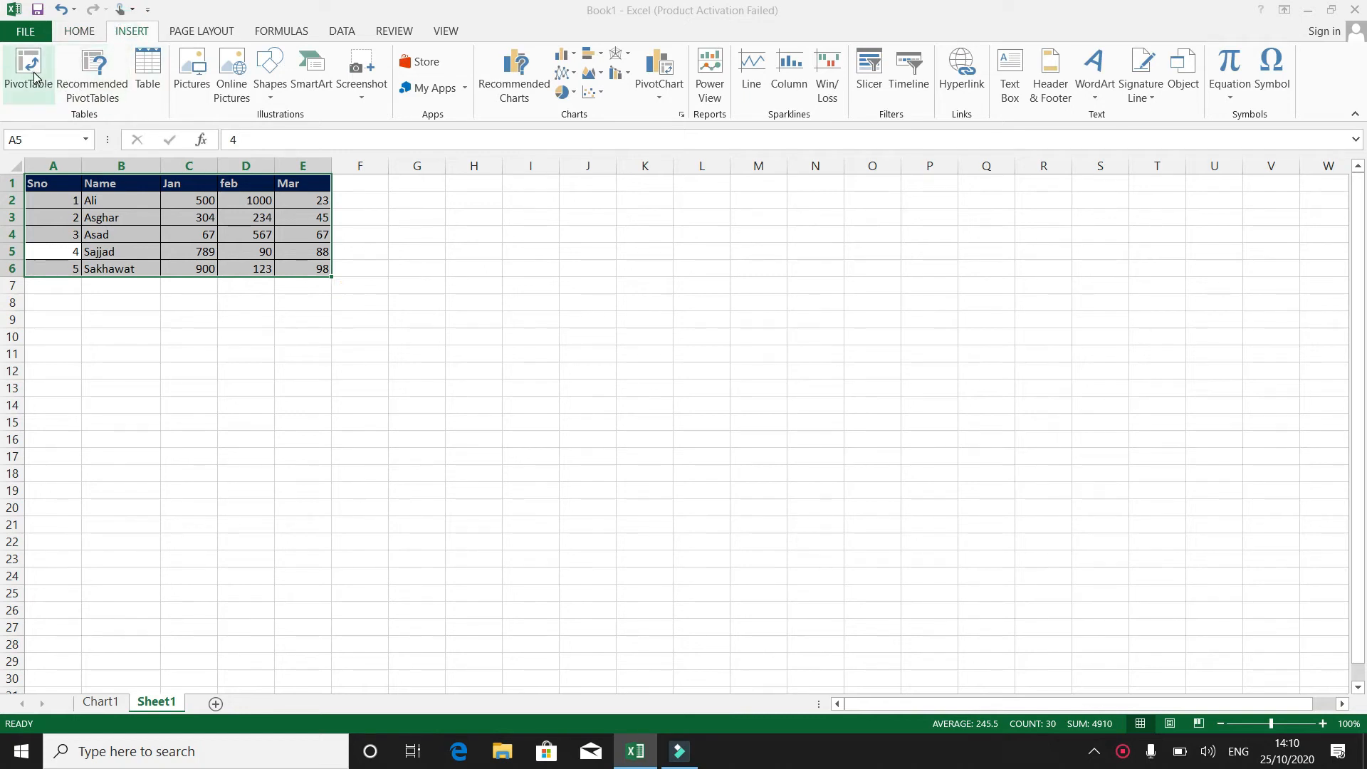
{"action": "left_click", "coordinate": [29, 68]}
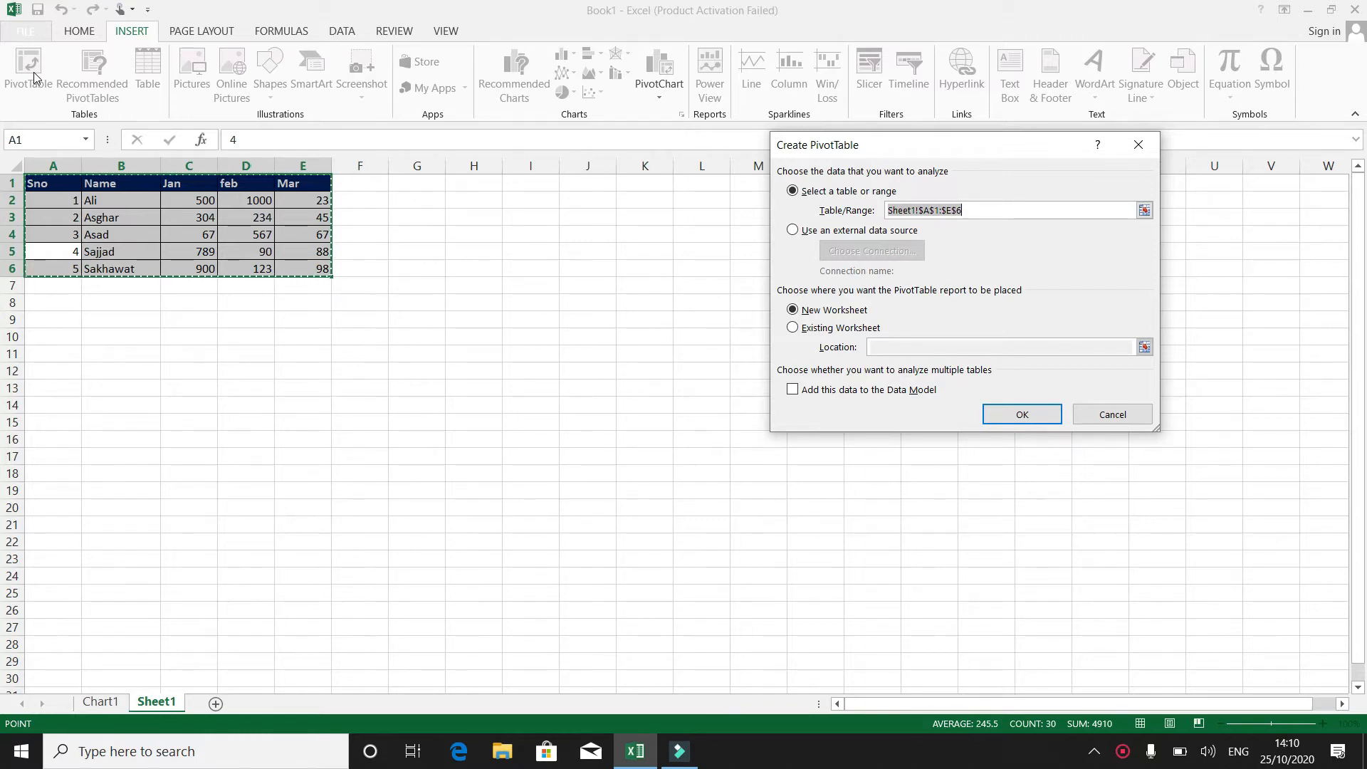
{"action": "left_click", "coordinate": [799, 329]}
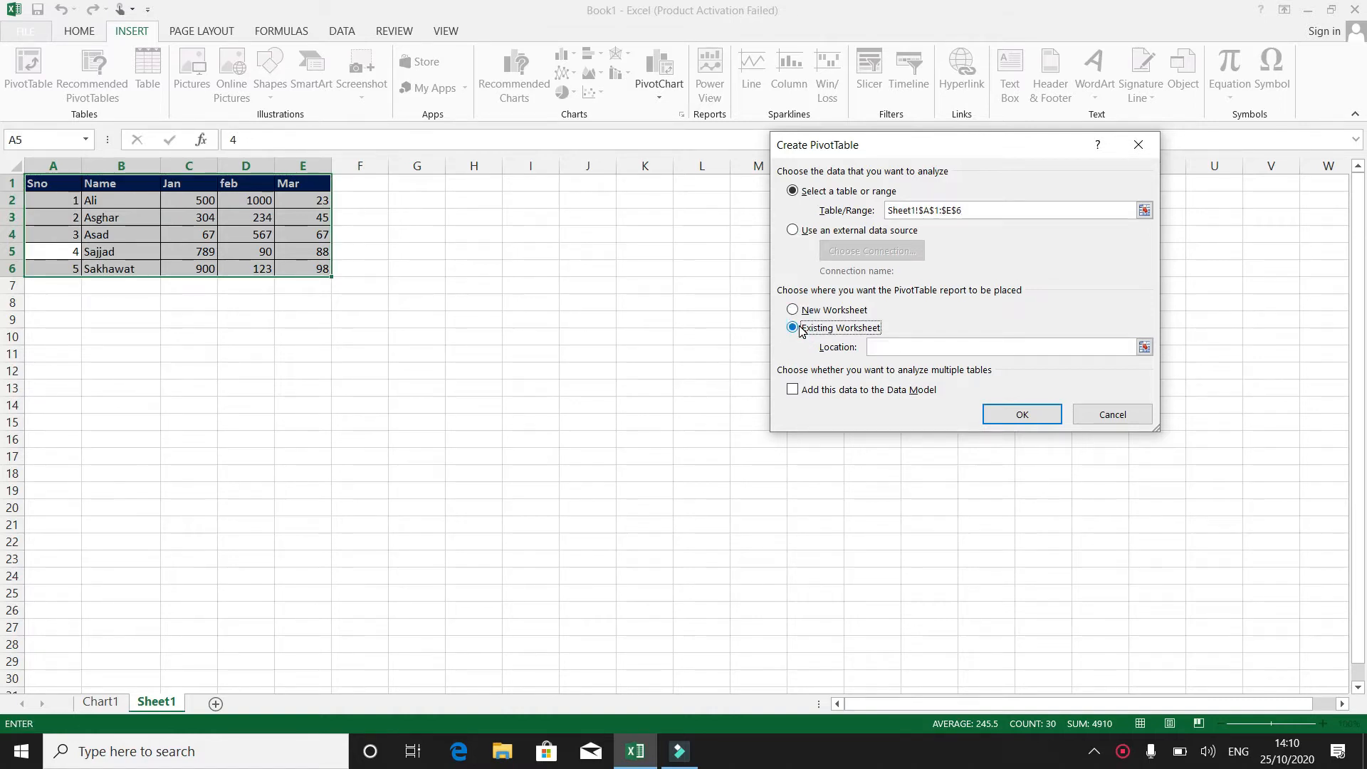
{"action": "left_click", "coordinate": [795, 311]}
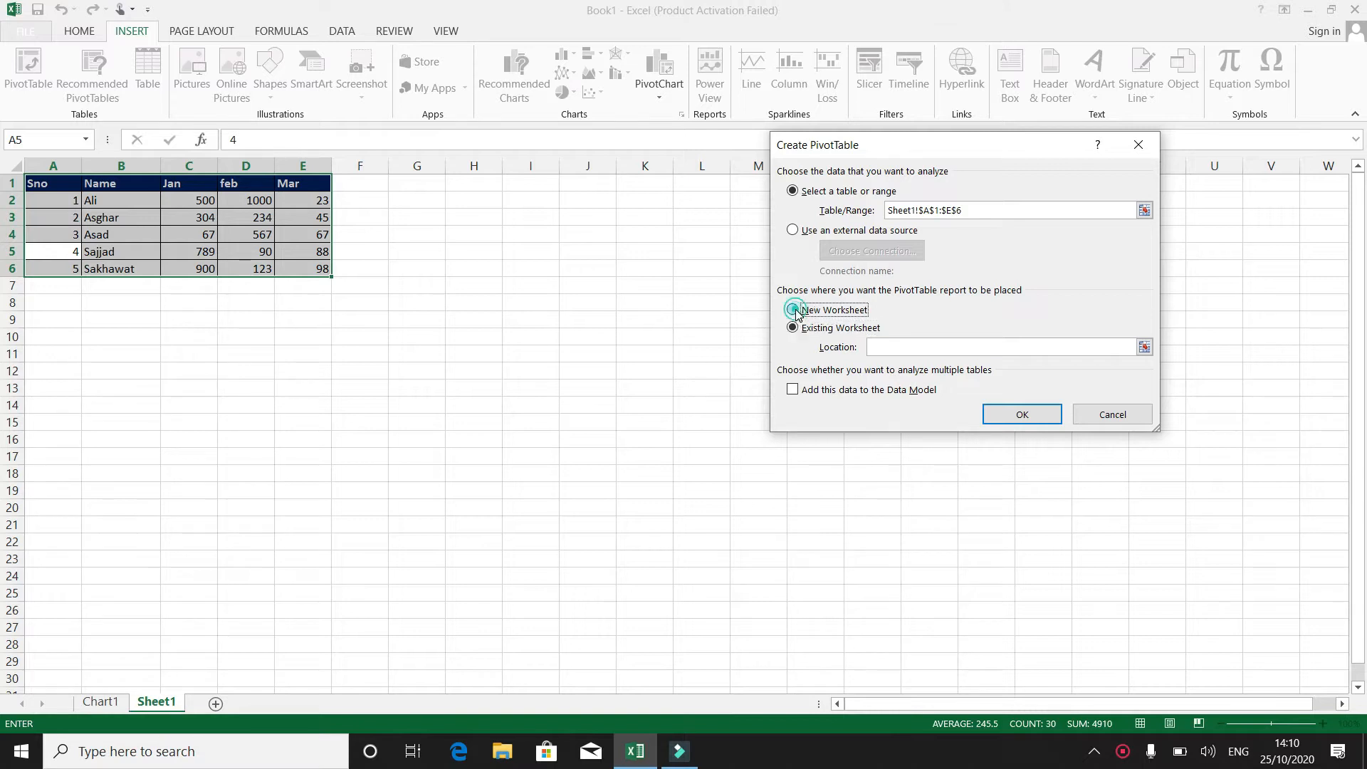
{"action": "left_click", "coordinate": [1041, 413]}
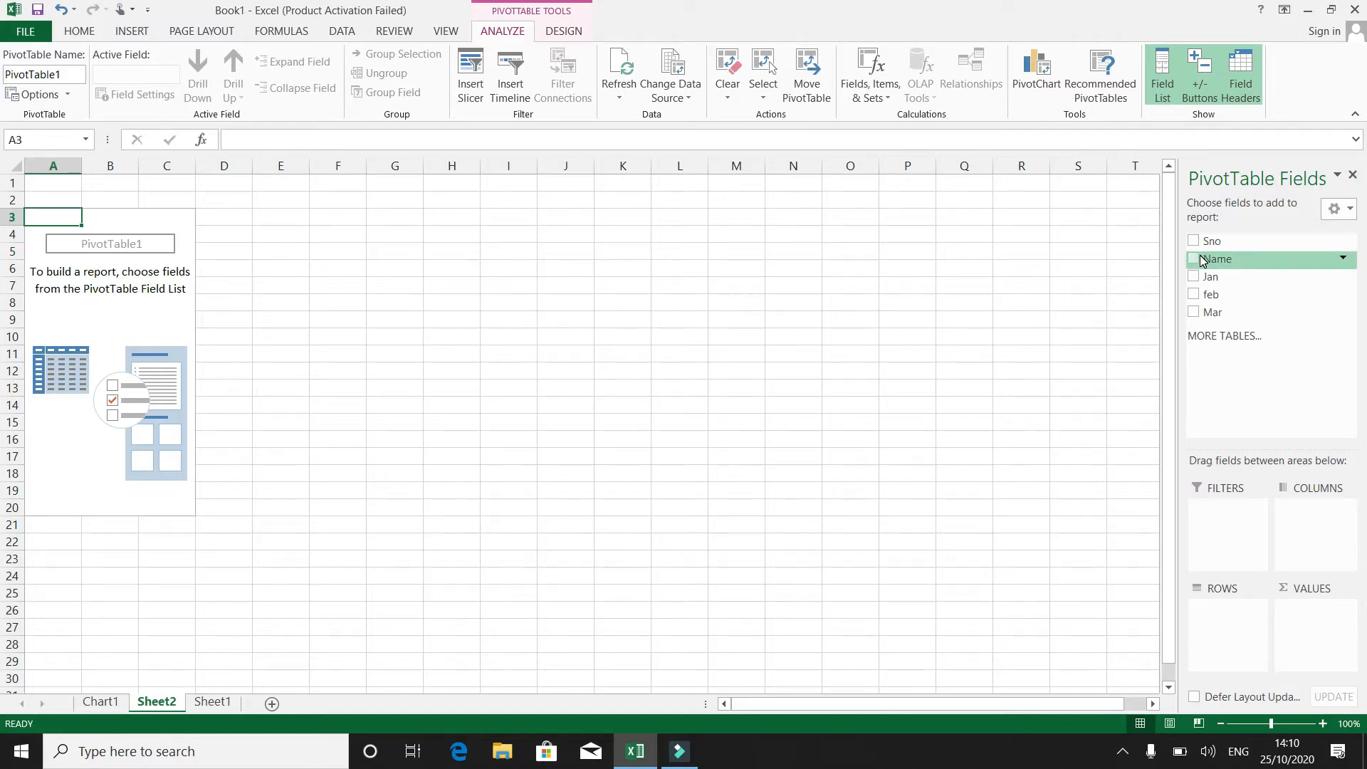
Step: Build the PivotTable with Name as the row field and the sums of Jan, feb and Mar as values
{"action": "left_click_drag", "start_coordinate": [1201, 260], "coordinate": [1237, 619]}
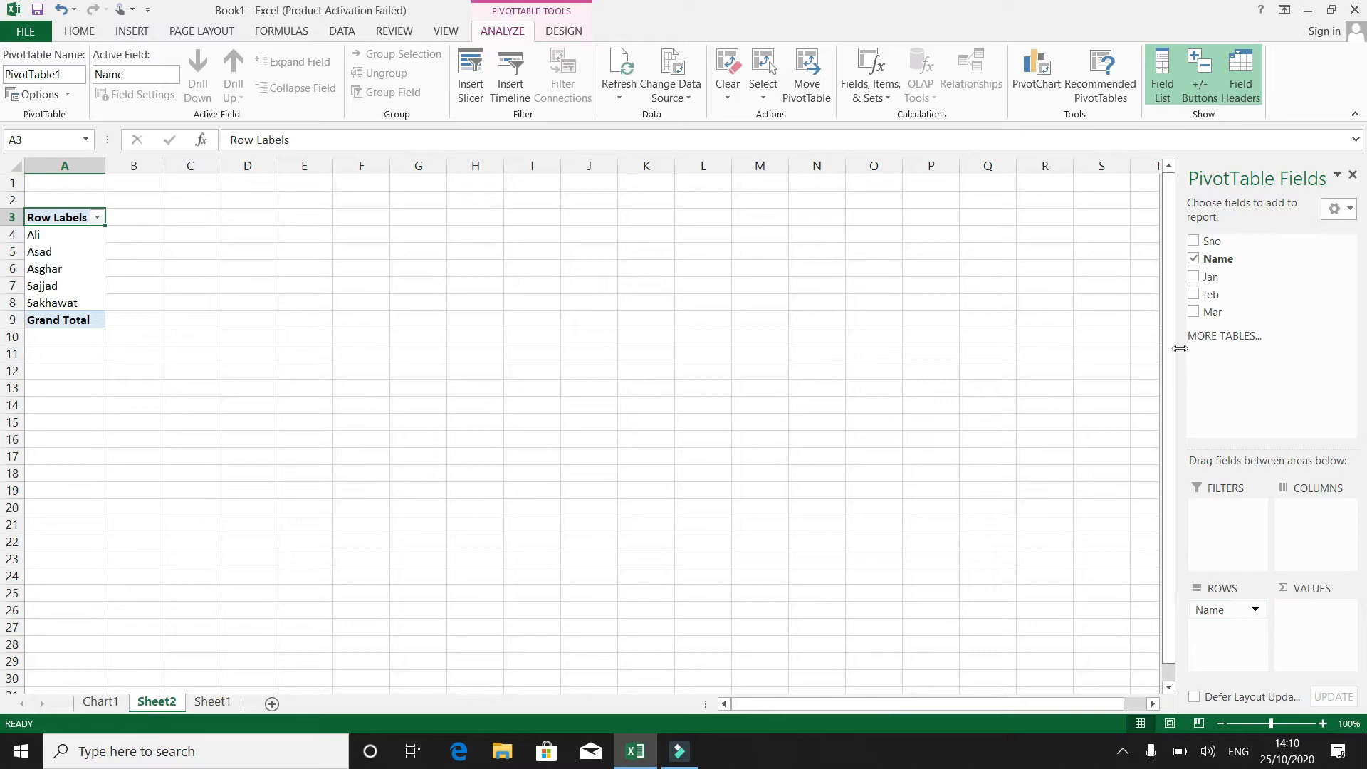
{"action": "left_click_drag", "start_coordinate": [1202, 278], "coordinate": [1300, 618]}
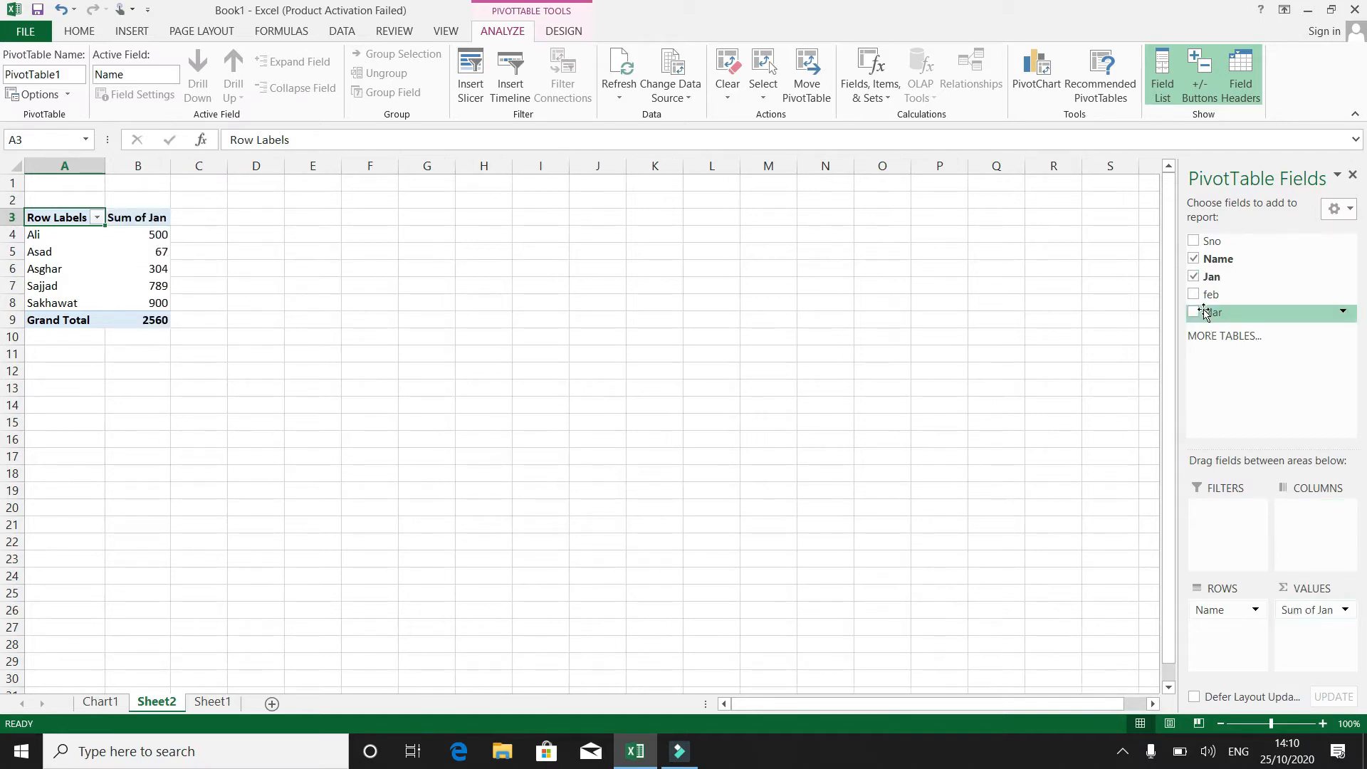
{"action": "left_click_drag", "start_coordinate": [1197, 305], "coordinate": [1299, 619]}
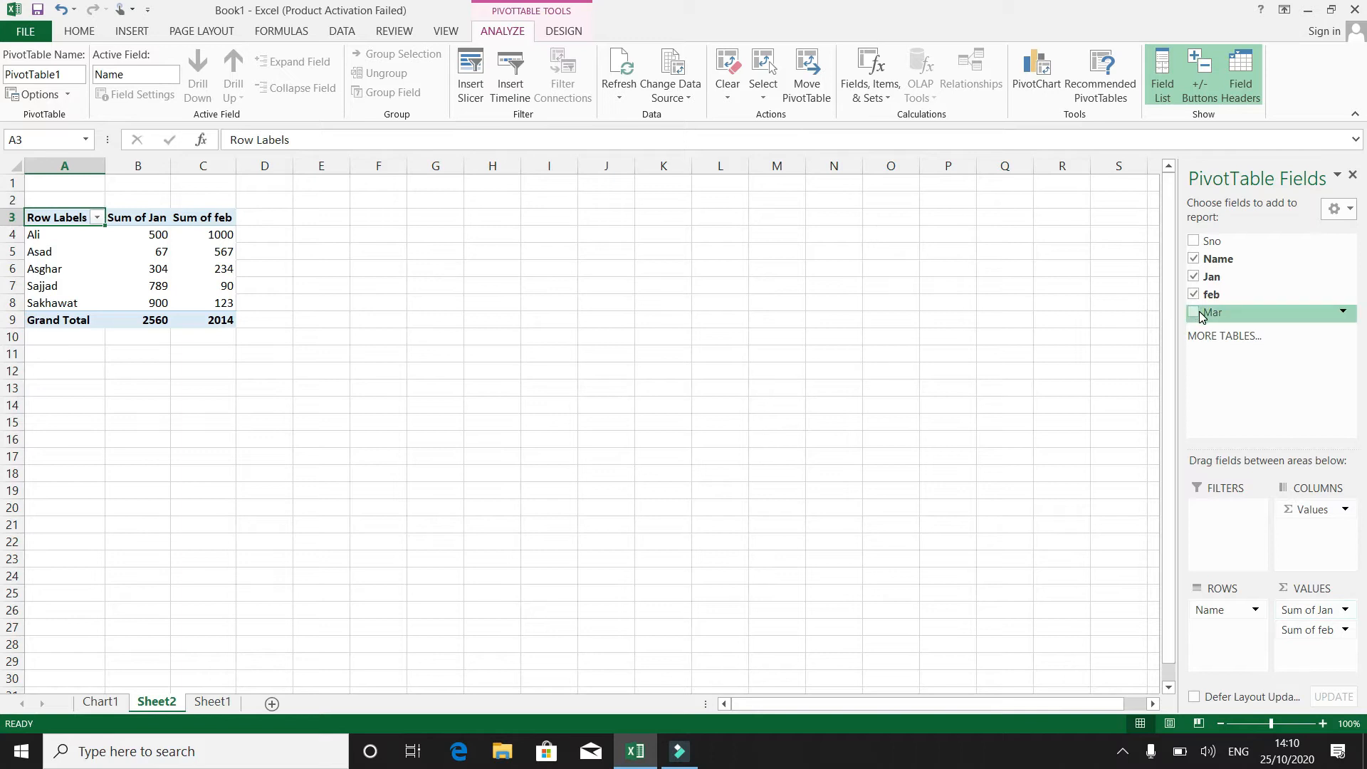
{"action": "left_click_drag", "start_coordinate": [1203, 312], "coordinate": [1272, 475]}
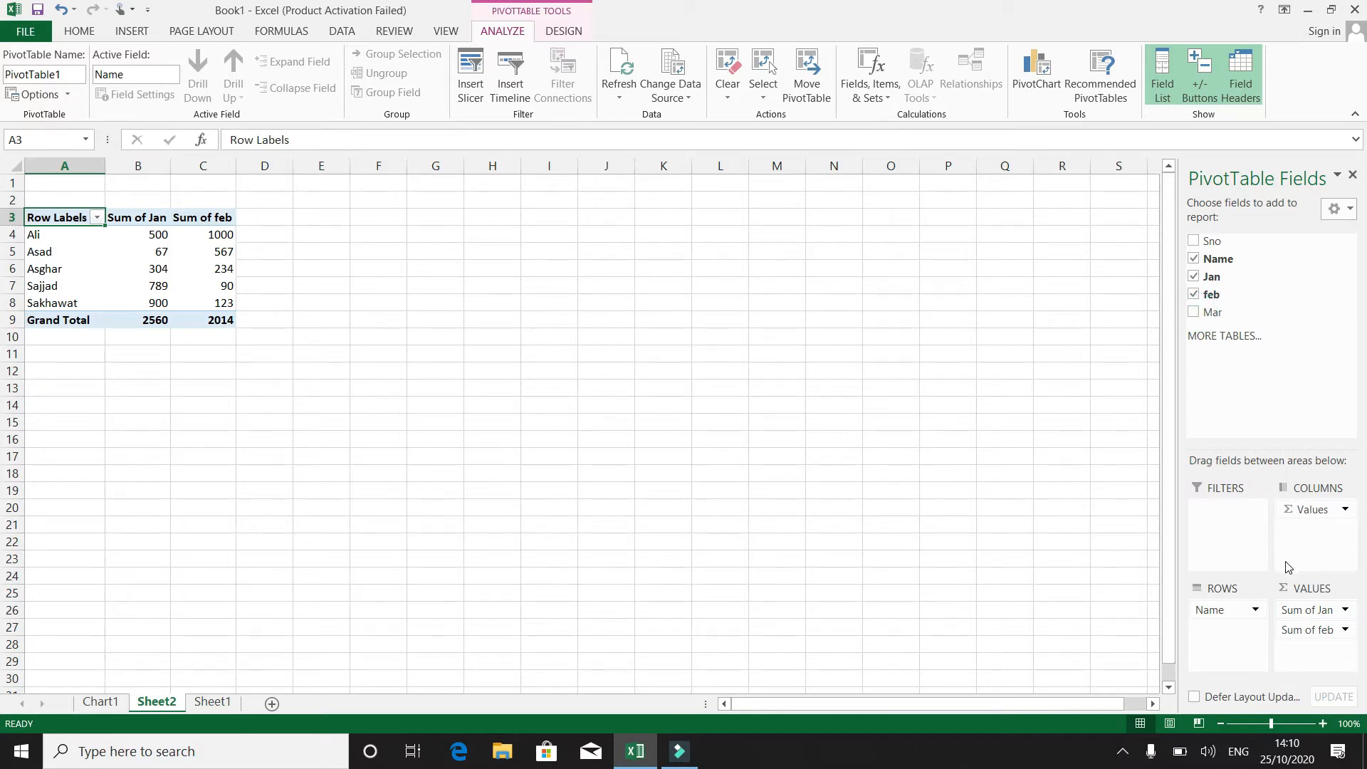
{"action": "left_click", "coordinate": [1195, 313]}
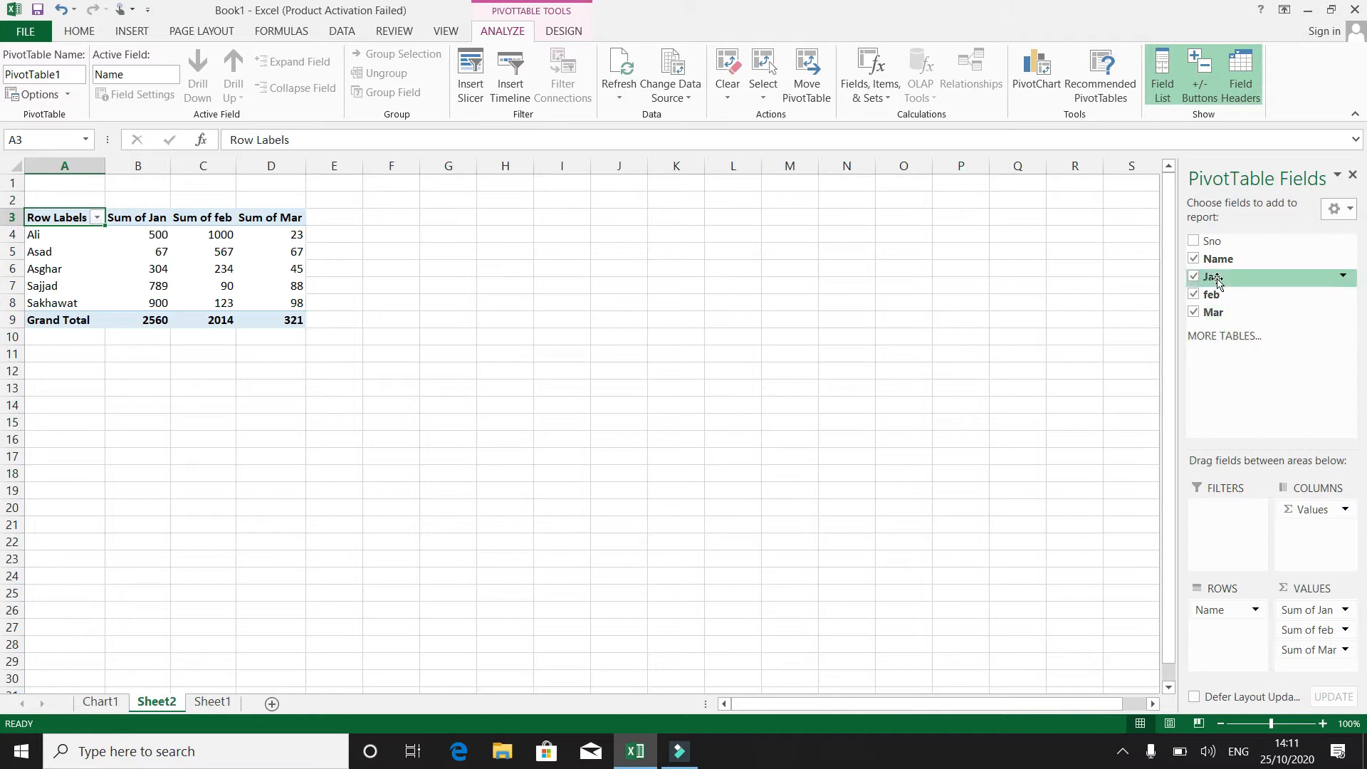
Step: Add the Sno field to the PivotTable rows and move Name down below it
{"action": "double_click", "coordinate": [1194, 241]}
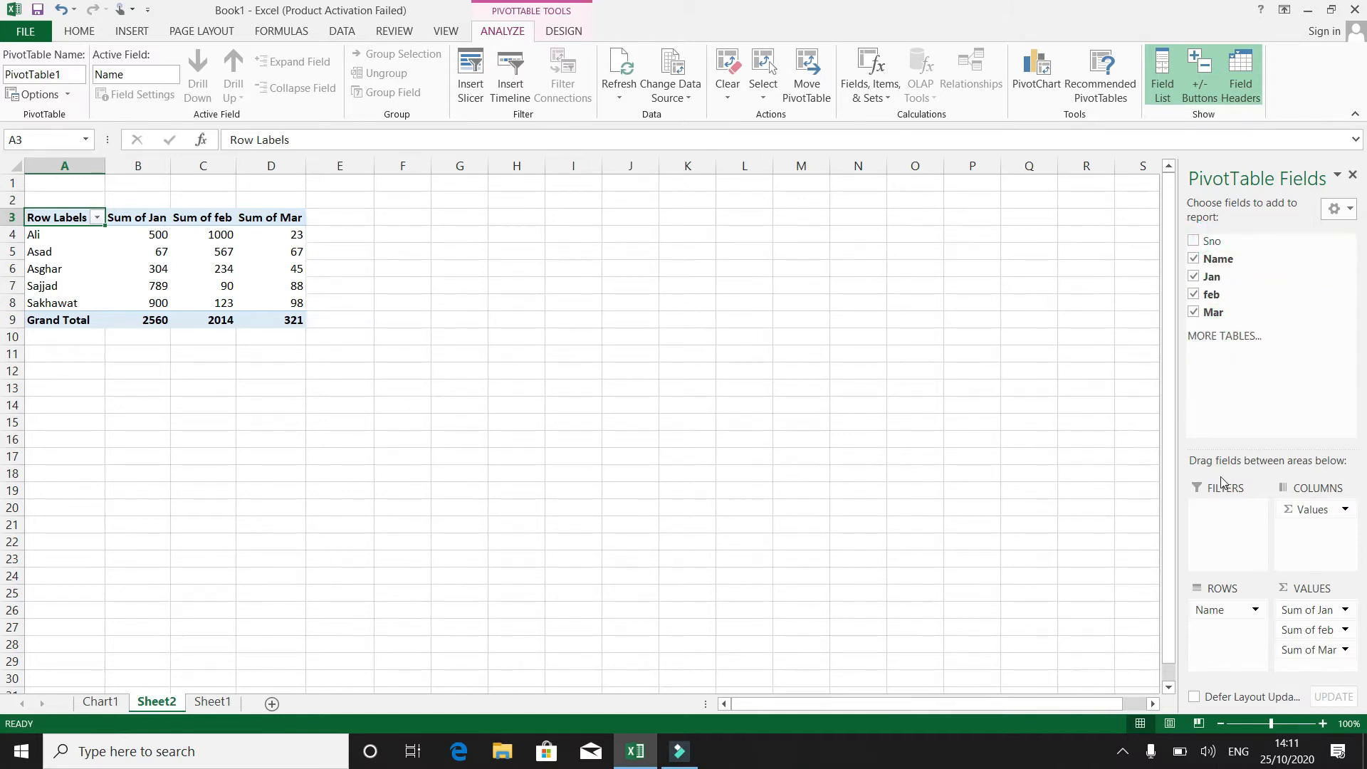
{"action": "left_click_drag", "start_coordinate": [1200, 241], "coordinate": [1239, 636]}
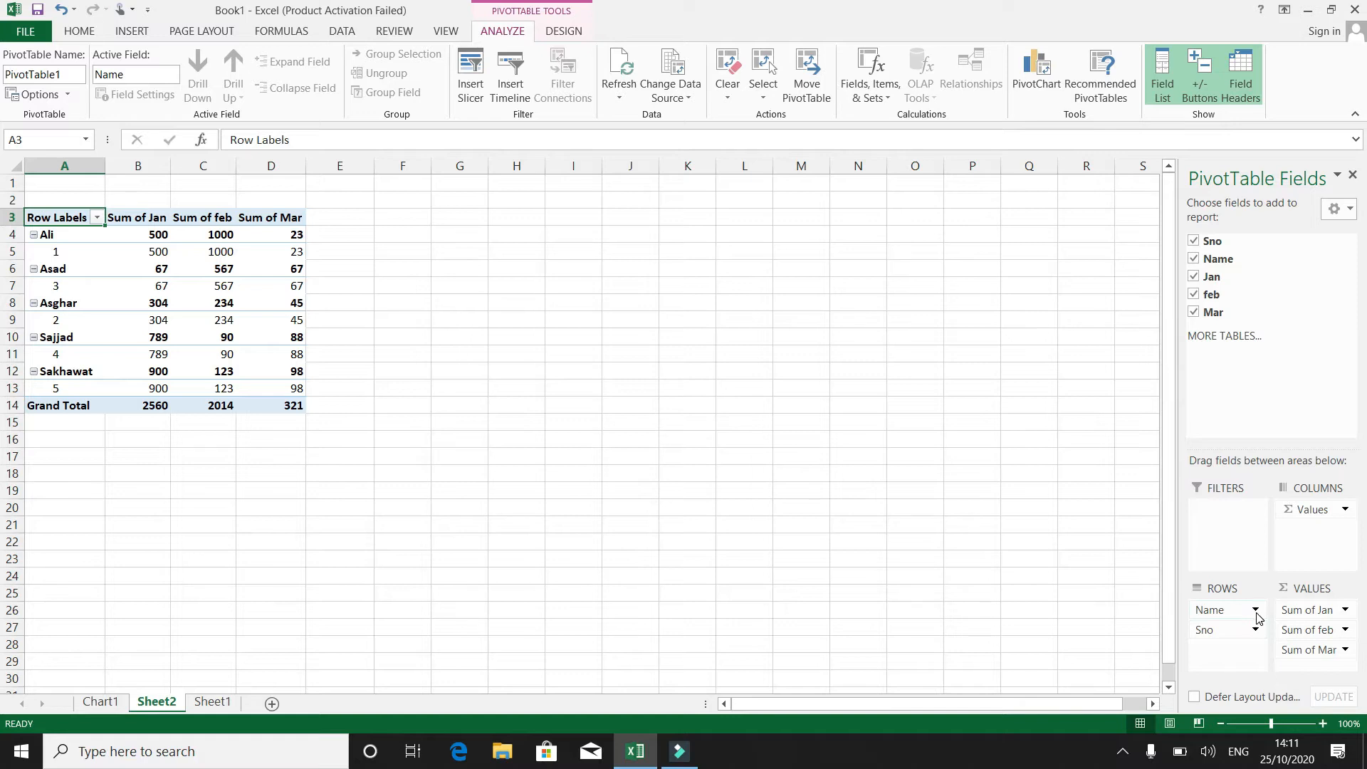
{"action": "left_click", "coordinate": [1255, 610]}
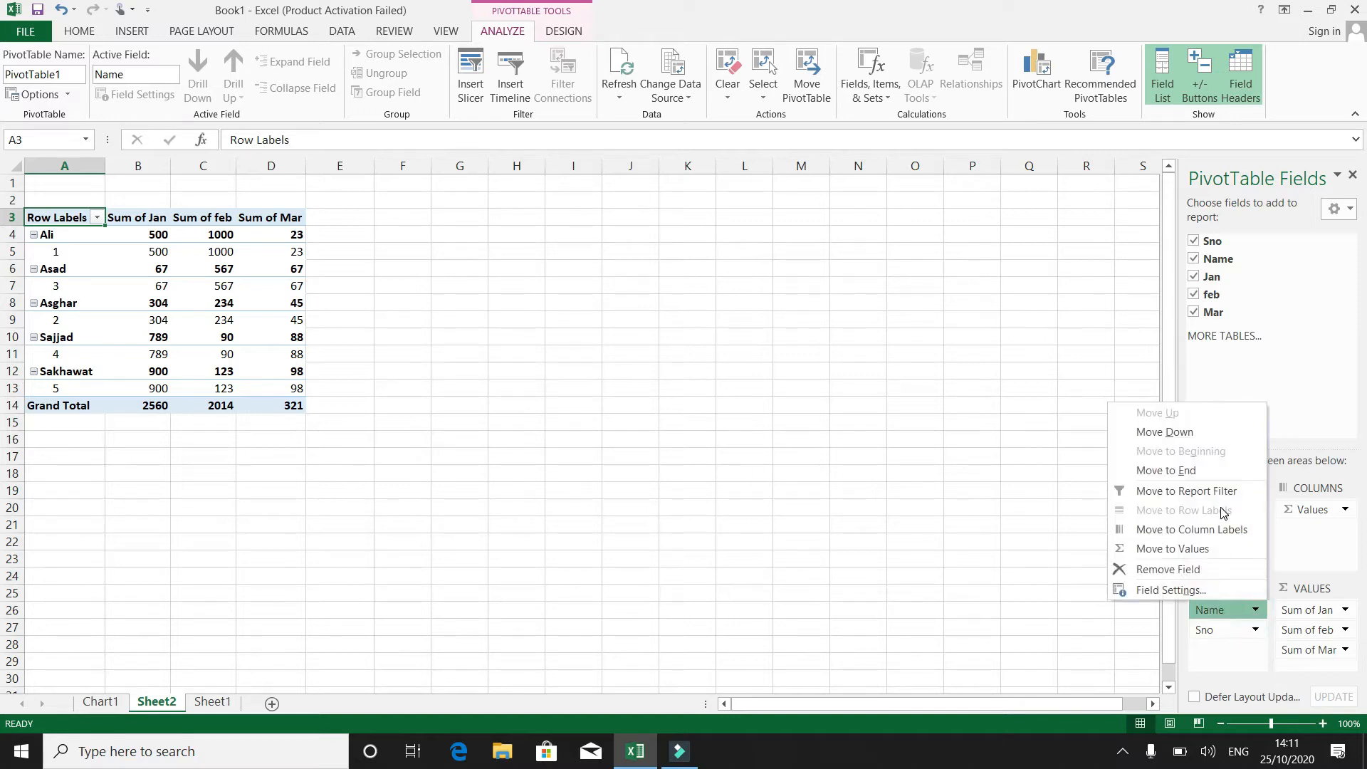
{"action": "left_click", "coordinate": [1196, 433]}
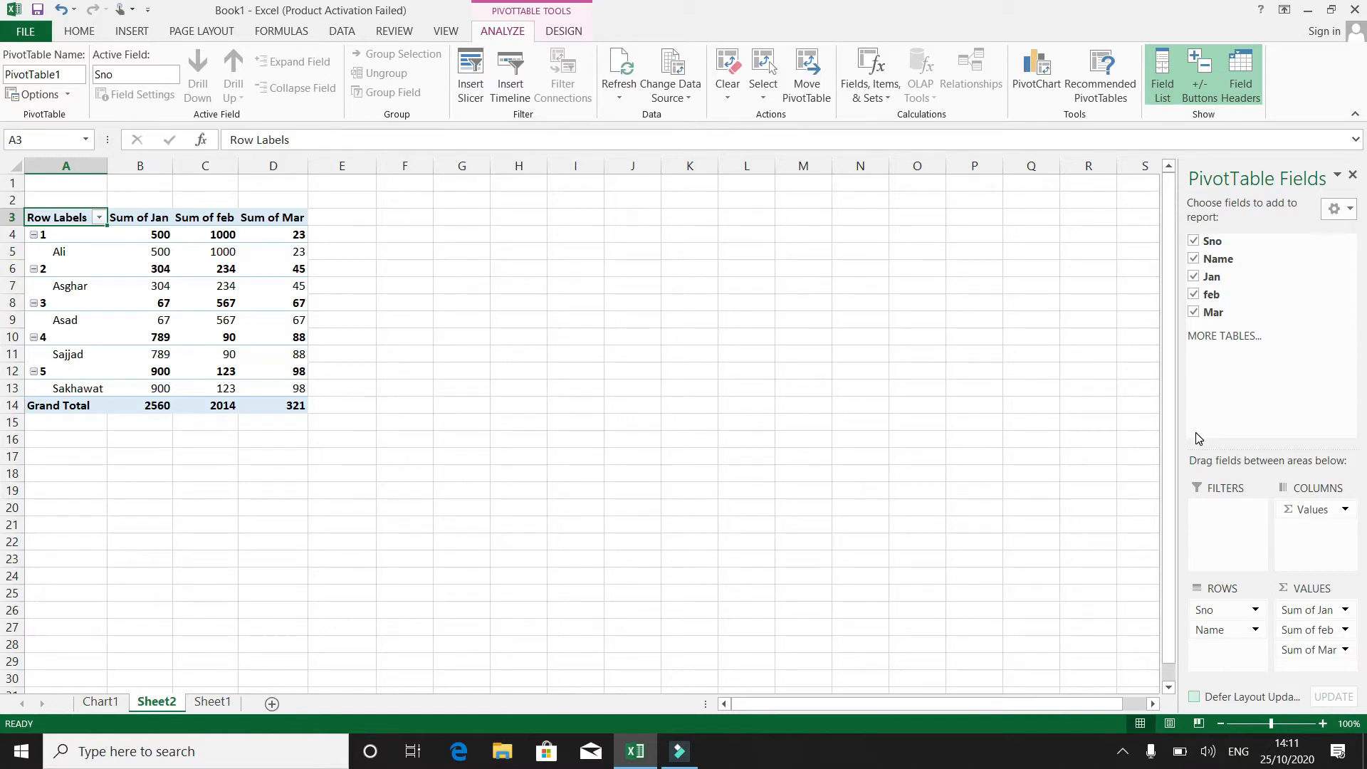
Step: Remove the Sno field from the PivotTable
{"action": "left_click", "coordinate": [1346, 510]}
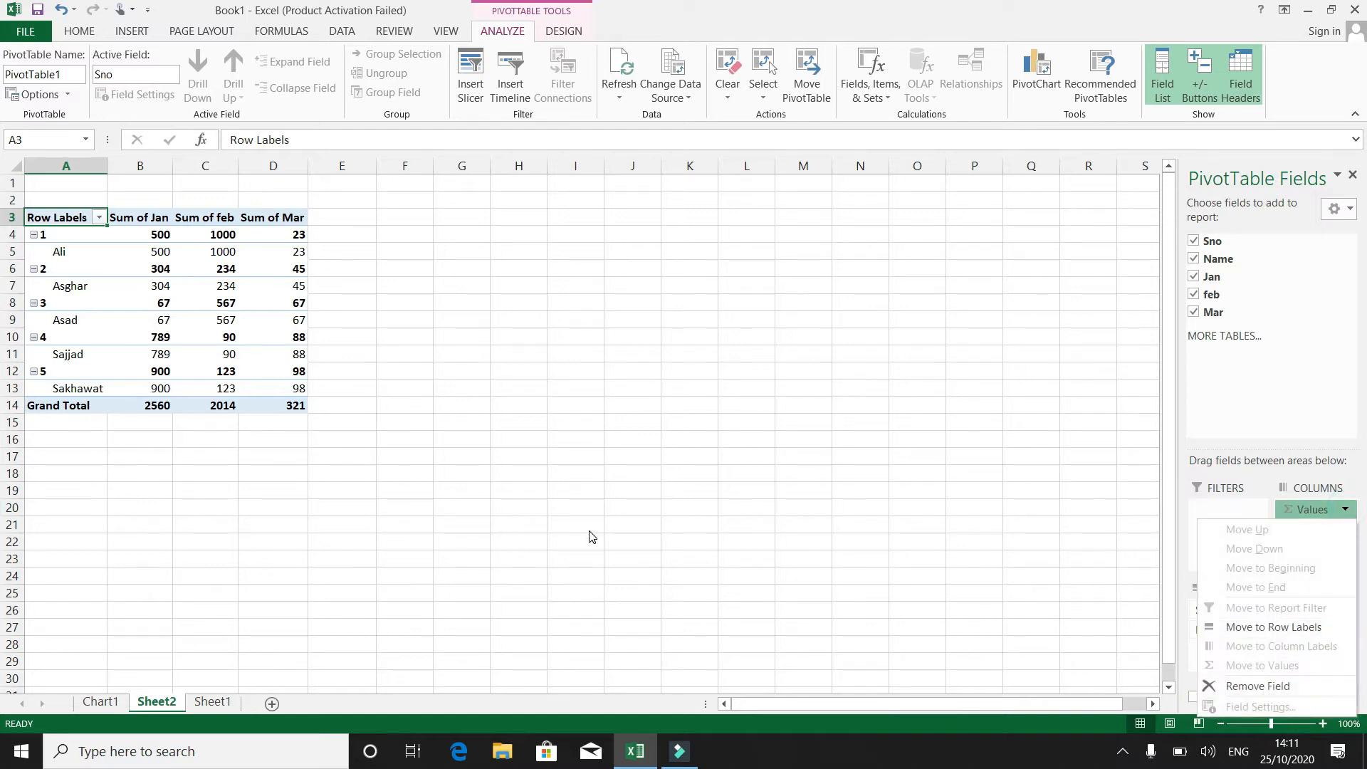
{"action": "left_click", "coordinate": [705, 510]}
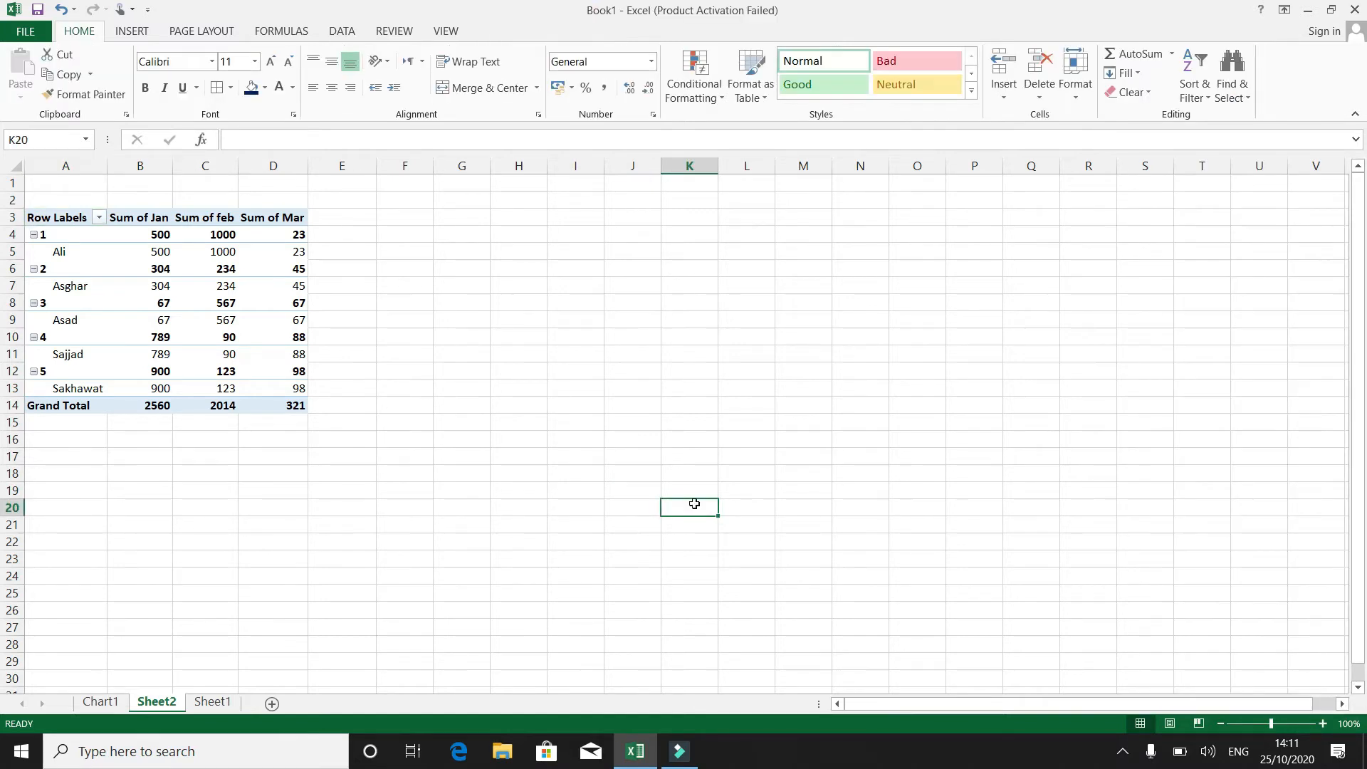
{"action": "left_click", "coordinate": [251, 287]}
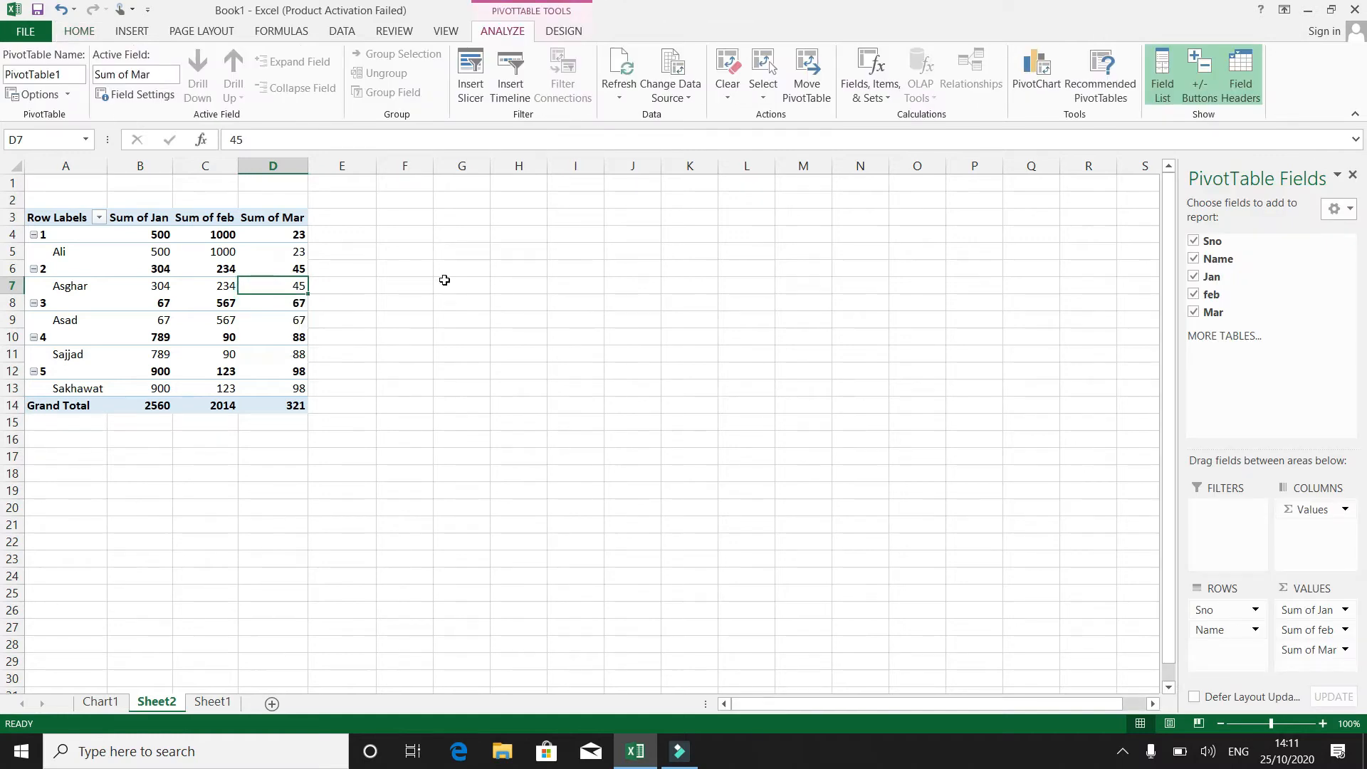
{"action": "left_click", "coordinate": [1194, 241]}
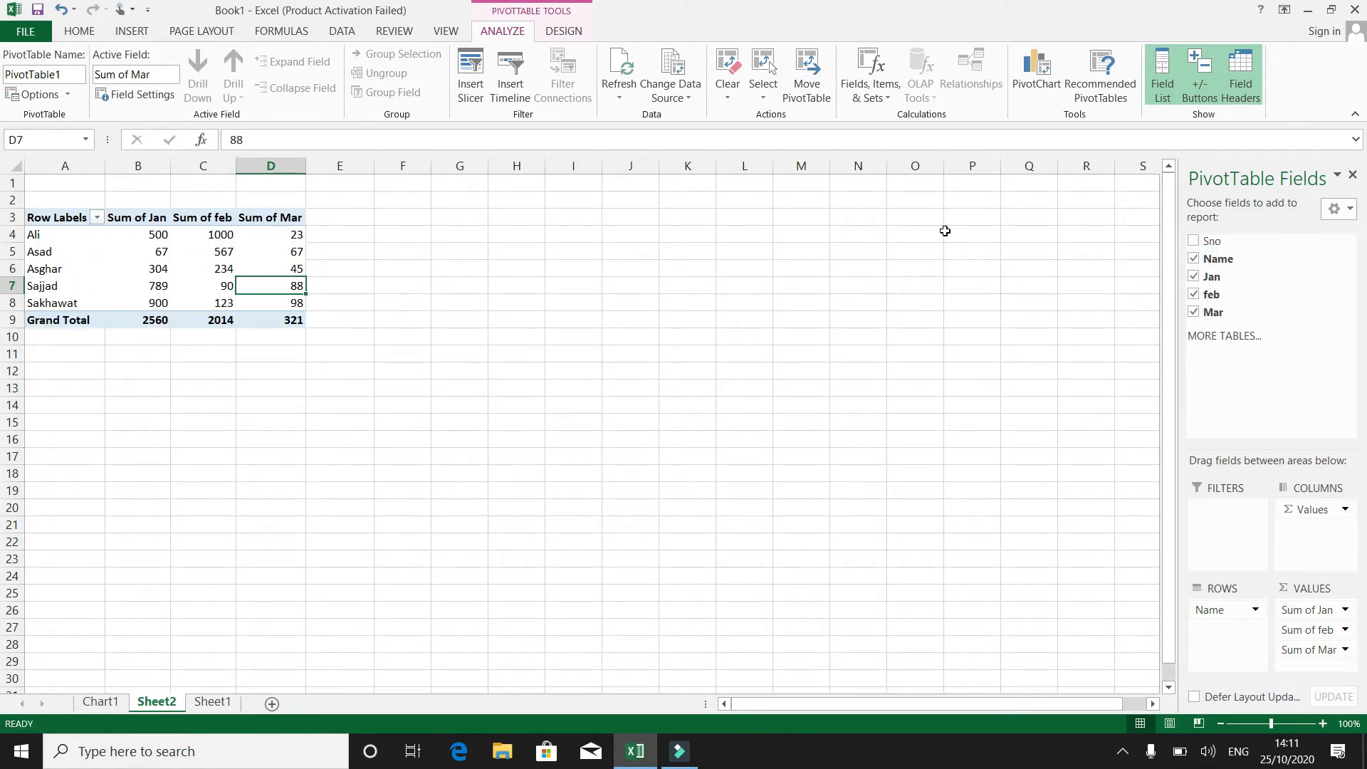
Step: Insert a Clustered Bar PivotChart based on the whole PivotTable
{"action": "mouse_move", "coordinate": [235, 321]}
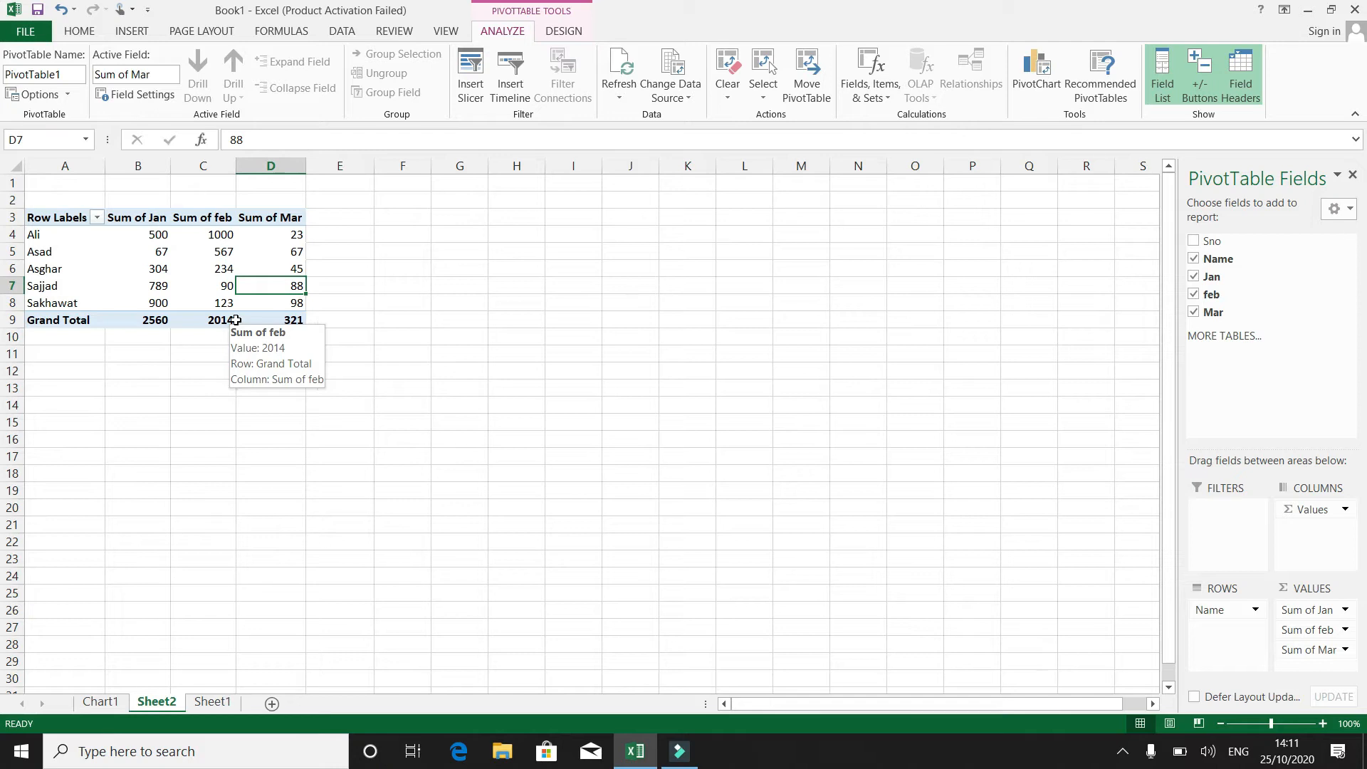
{"action": "left_click", "coordinate": [564, 31]}
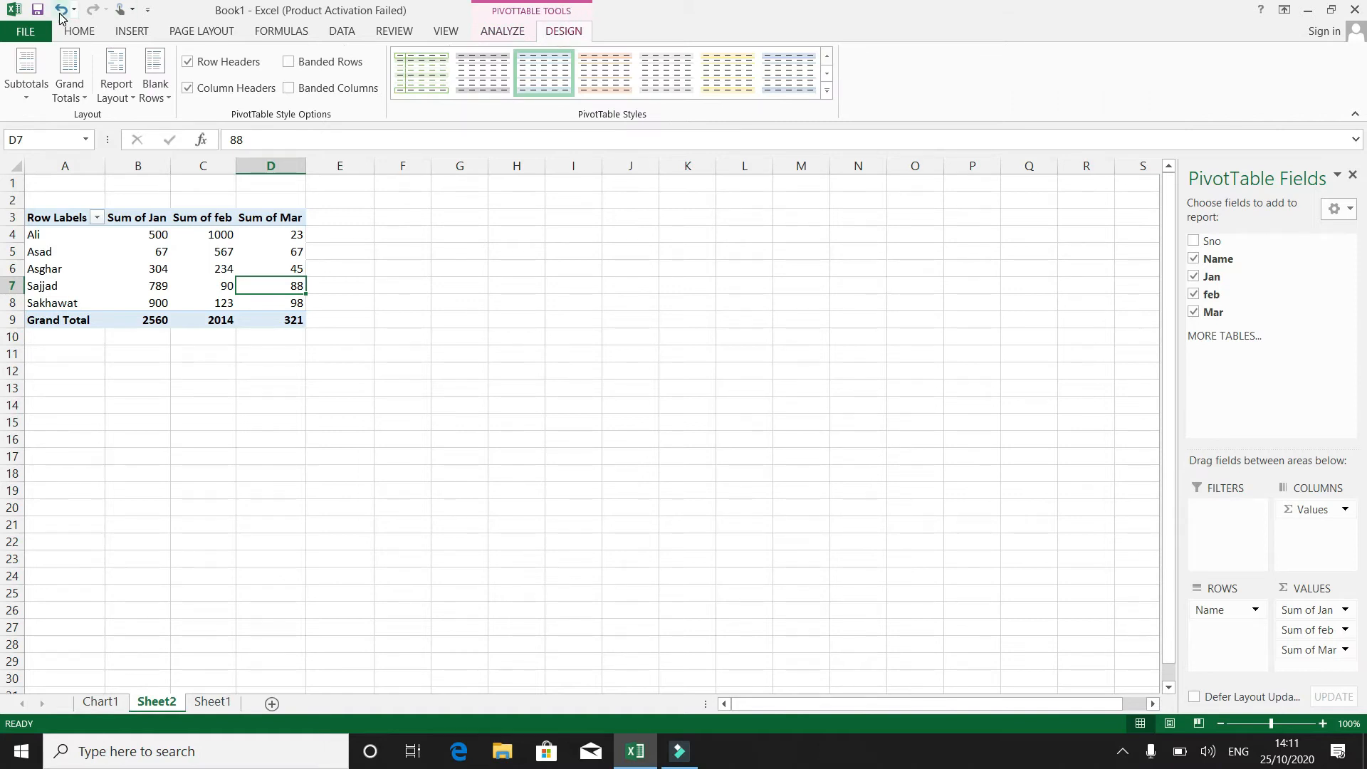
{"action": "left_click", "coordinate": [138, 32]}
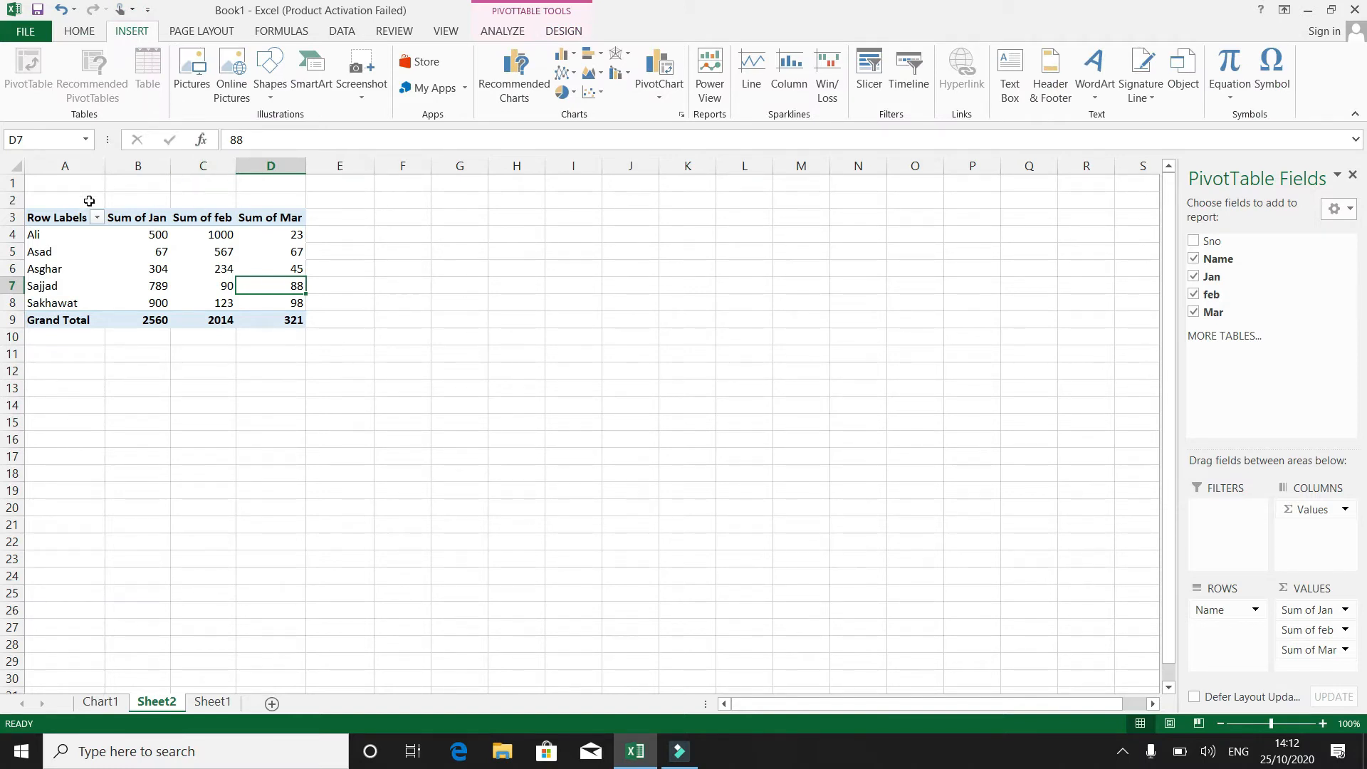
{"action": "left_click", "coordinate": [70, 233]}
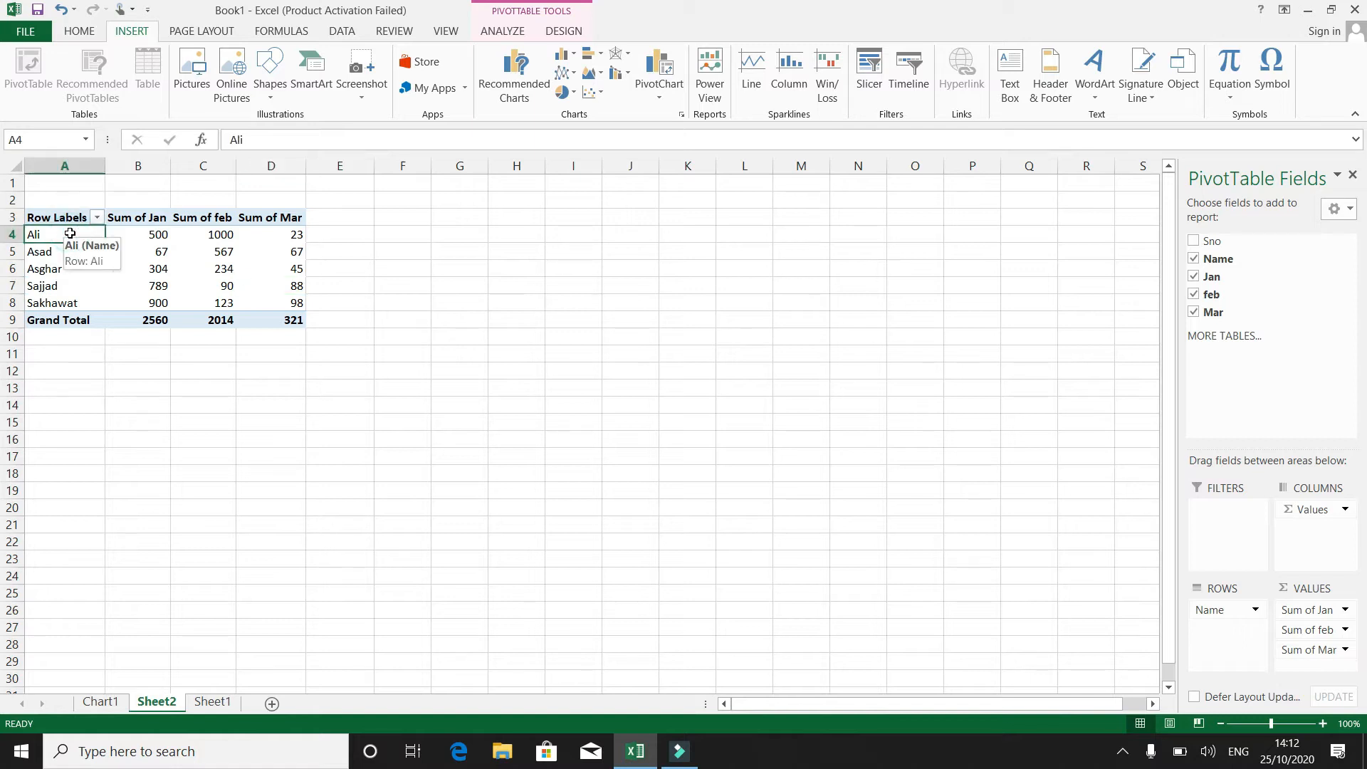
{"action": "key", "text": "ctrl+a"}
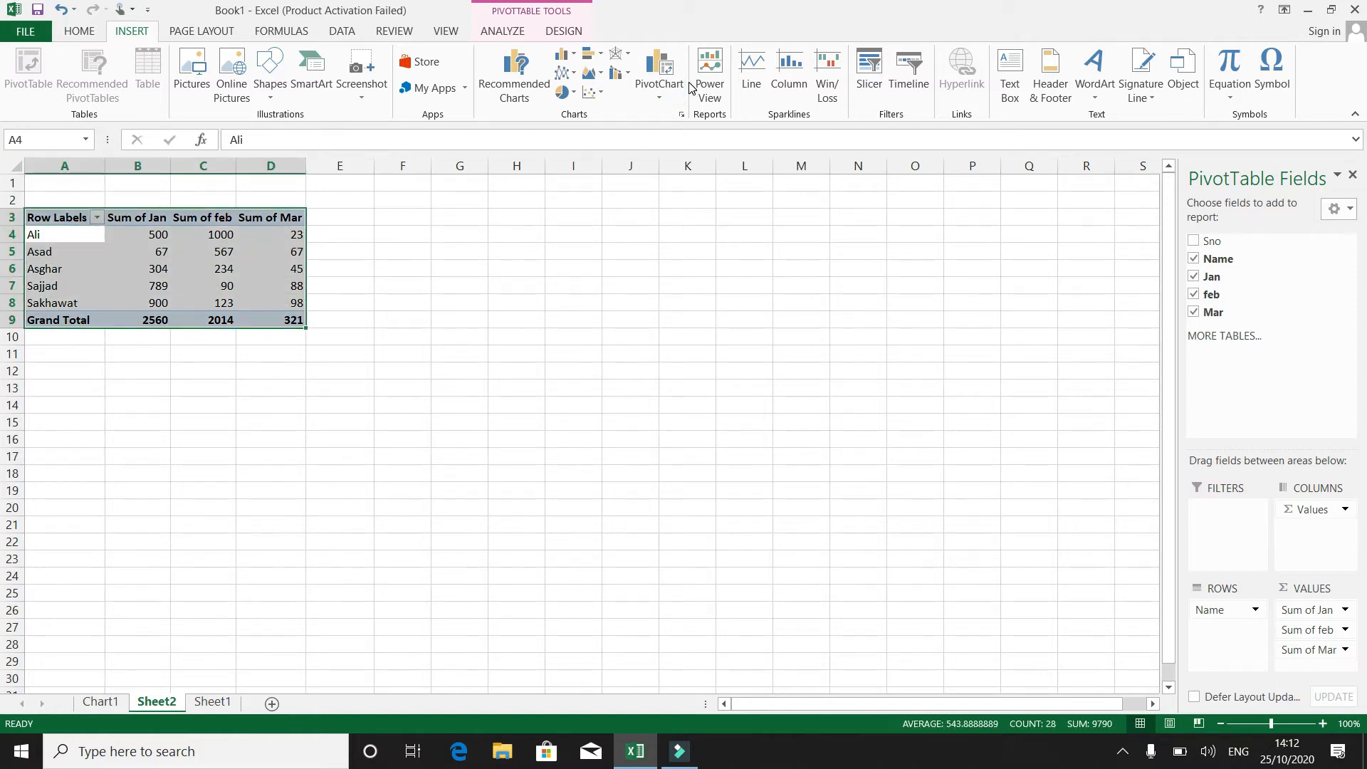
{"action": "left_click", "coordinate": [662, 100]}
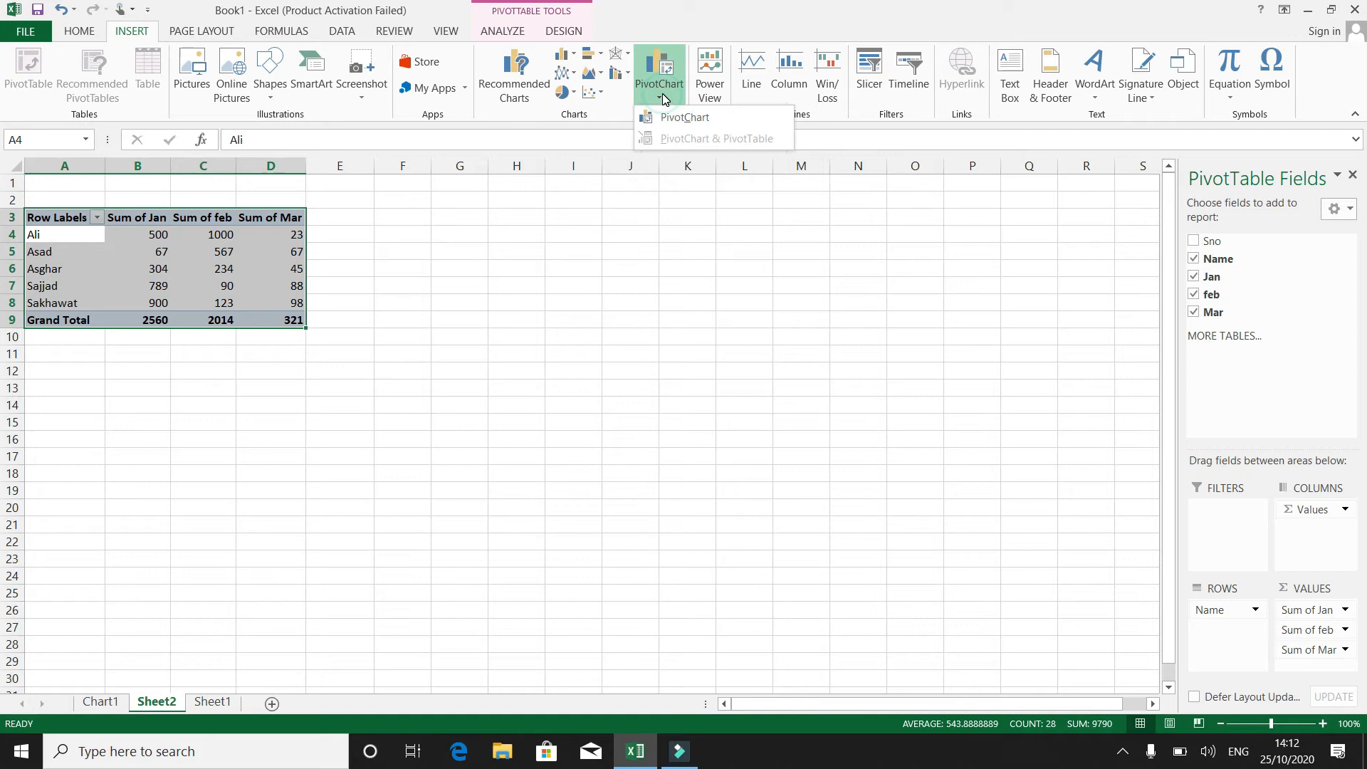
{"action": "left_click", "coordinate": [678, 120]}
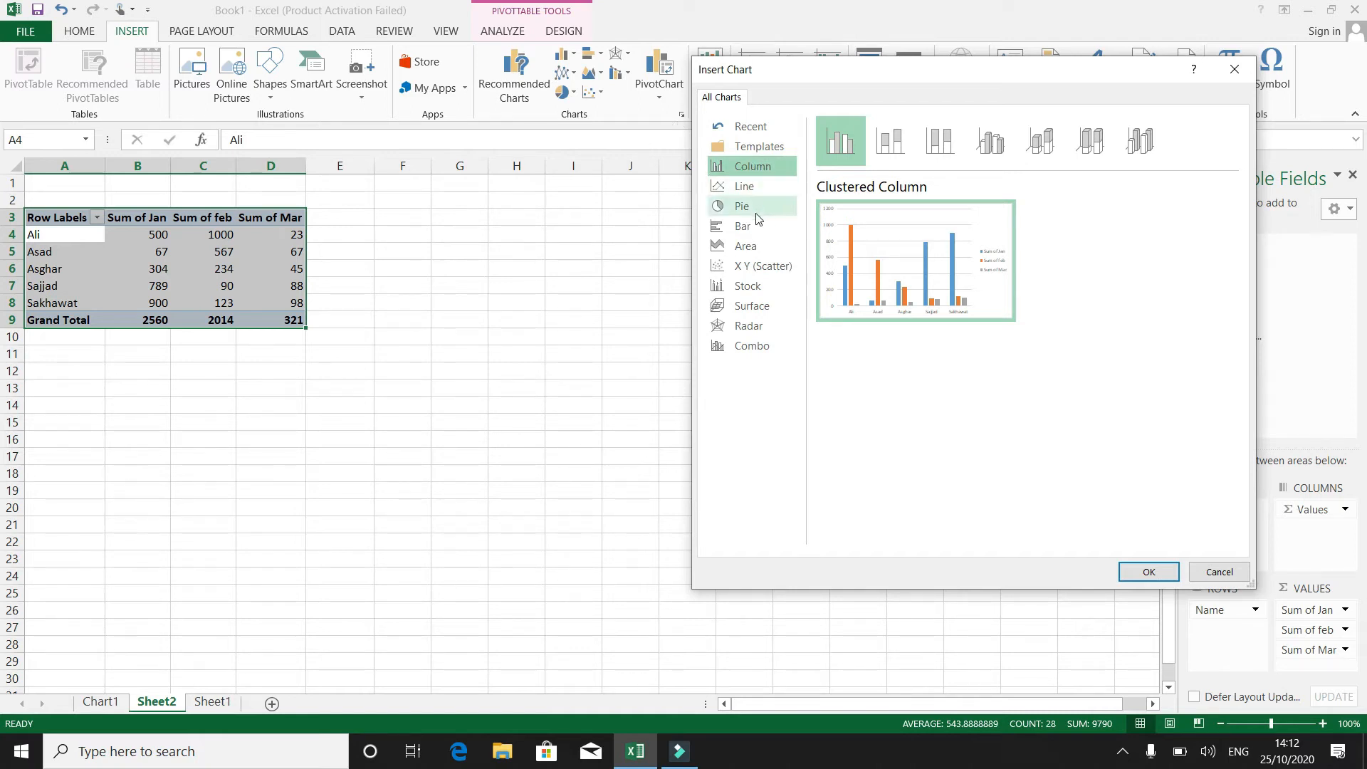
{"action": "left_click", "coordinate": [757, 232]}
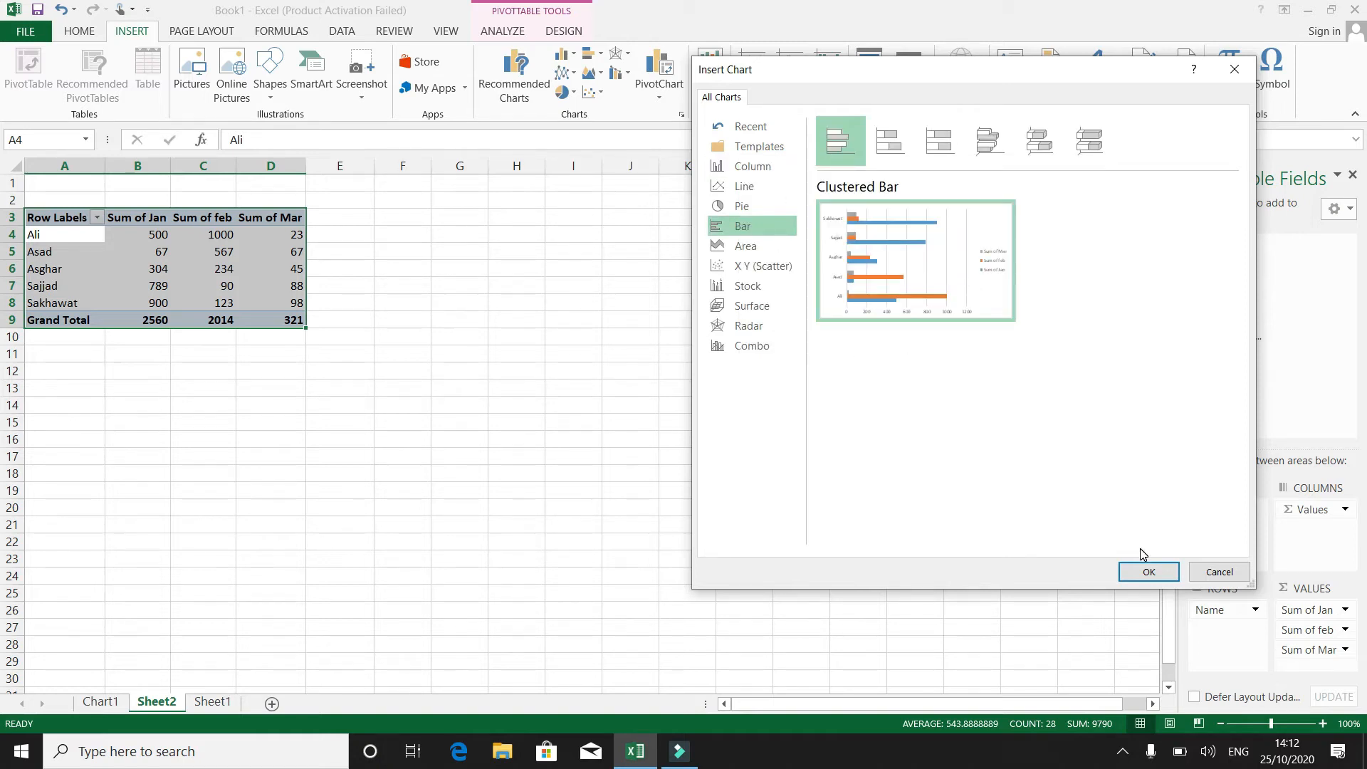
{"action": "left_click", "coordinate": [1145, 574]}
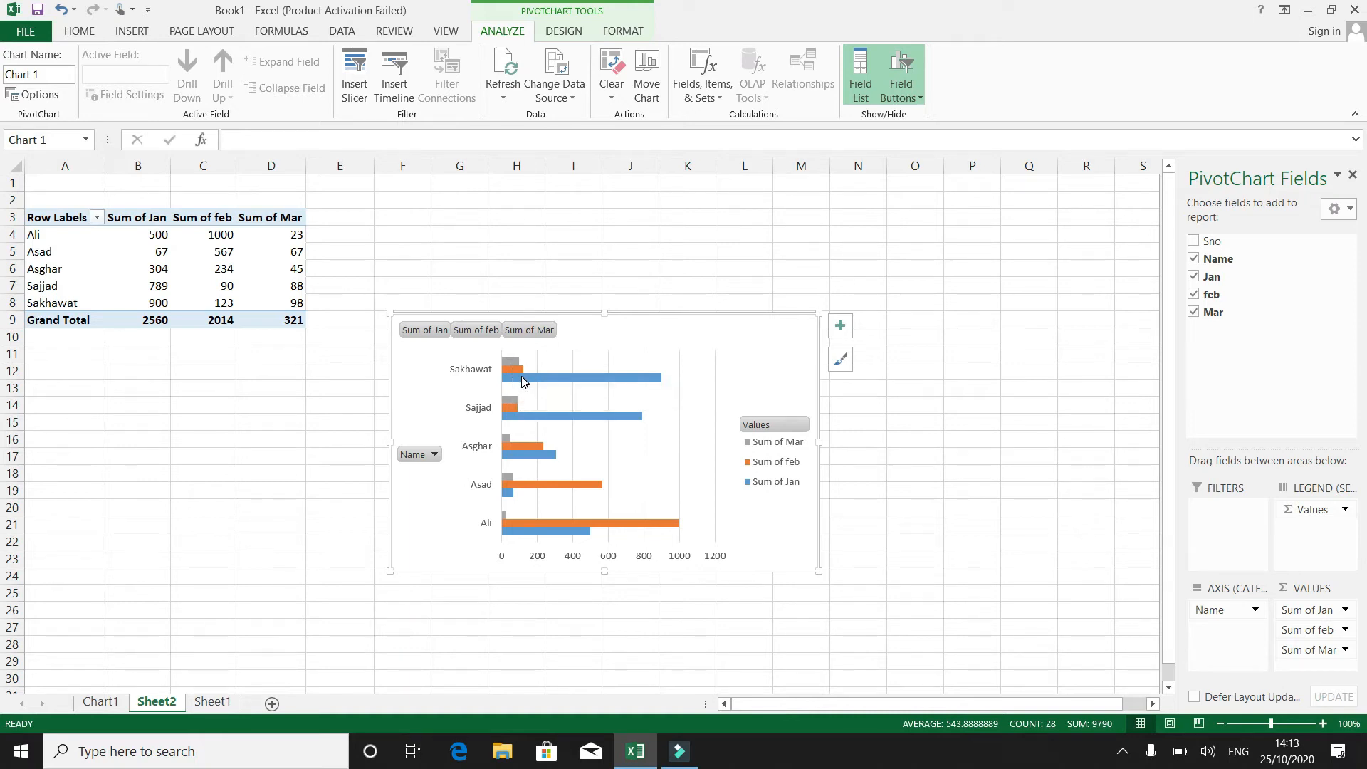
Step: Add data labels to the bars of the PivotChart
{"action": "mouse_move", "coordinate": [523, 382]}
{"action": "left_click", "coordinate": [848, 328]}
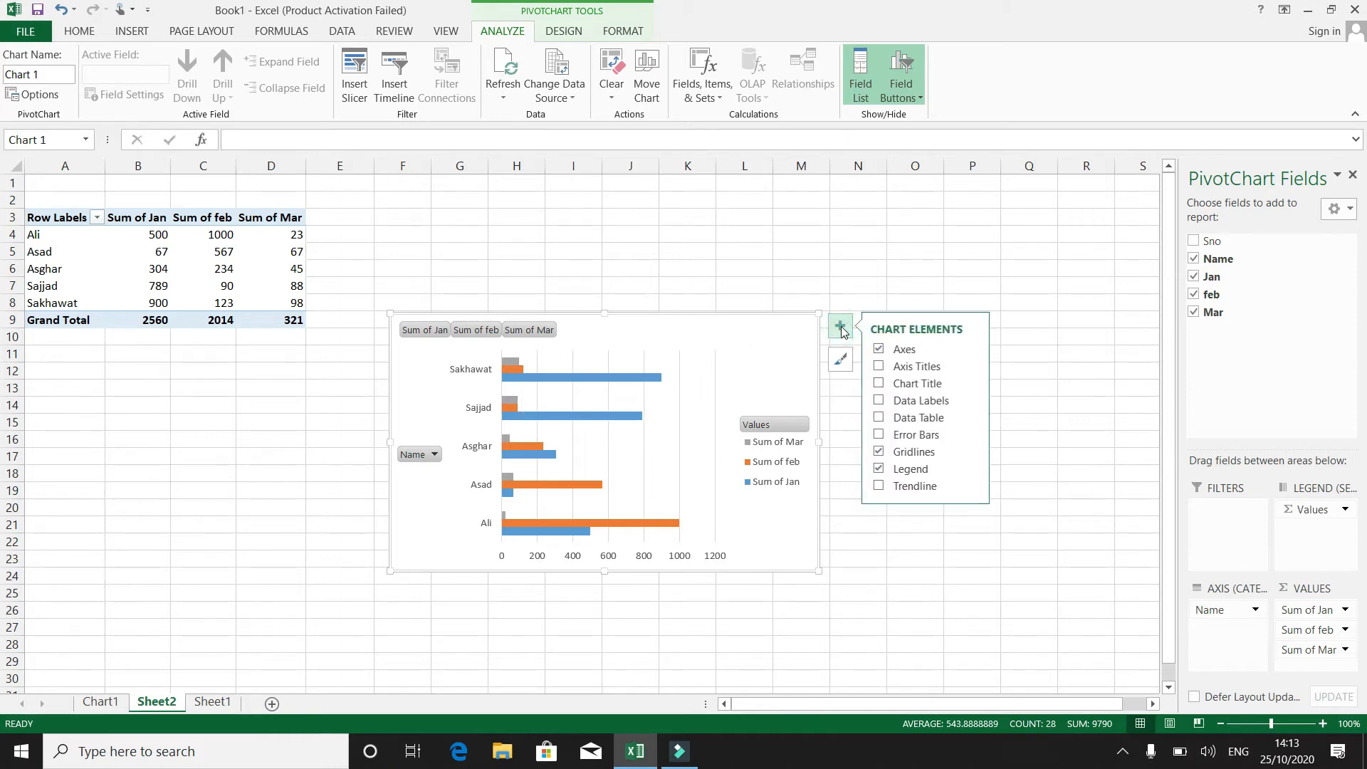
{"action": "left_click", "coordinate": [877, 401]}
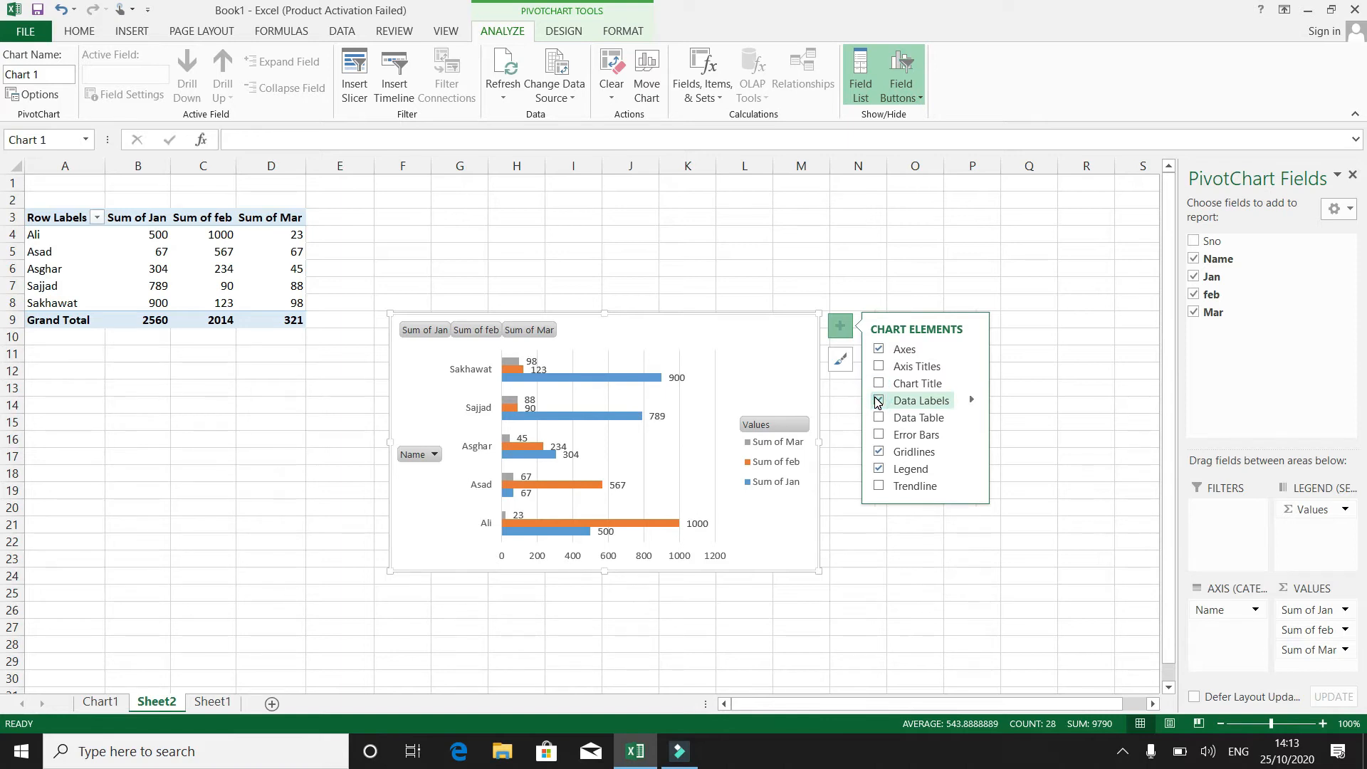
{"action": "left_click", "coordinate": [848, 452]}
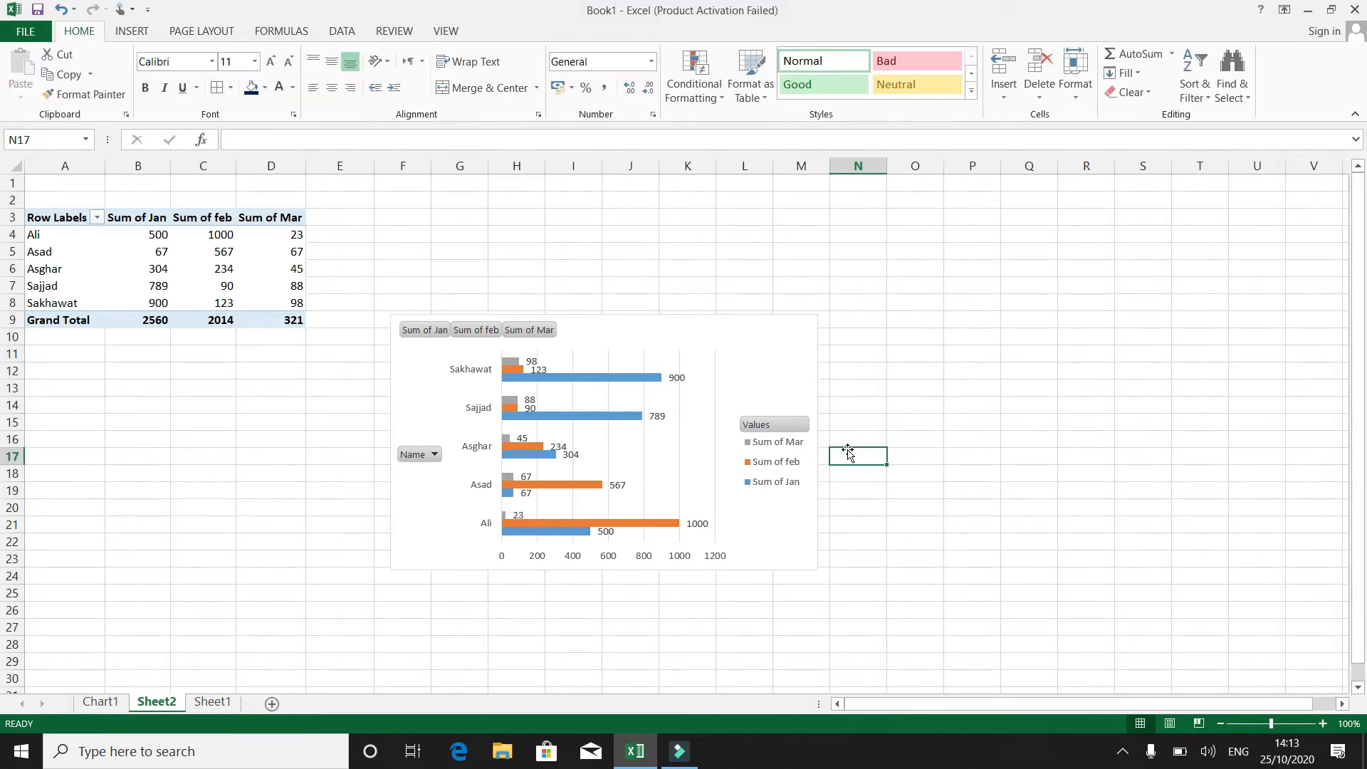
Step: Apply the dark-background chart style to the PivotChart, with the Sum of Mar bars selected
{"action": "left_click", "coordinate": [721, 349]}
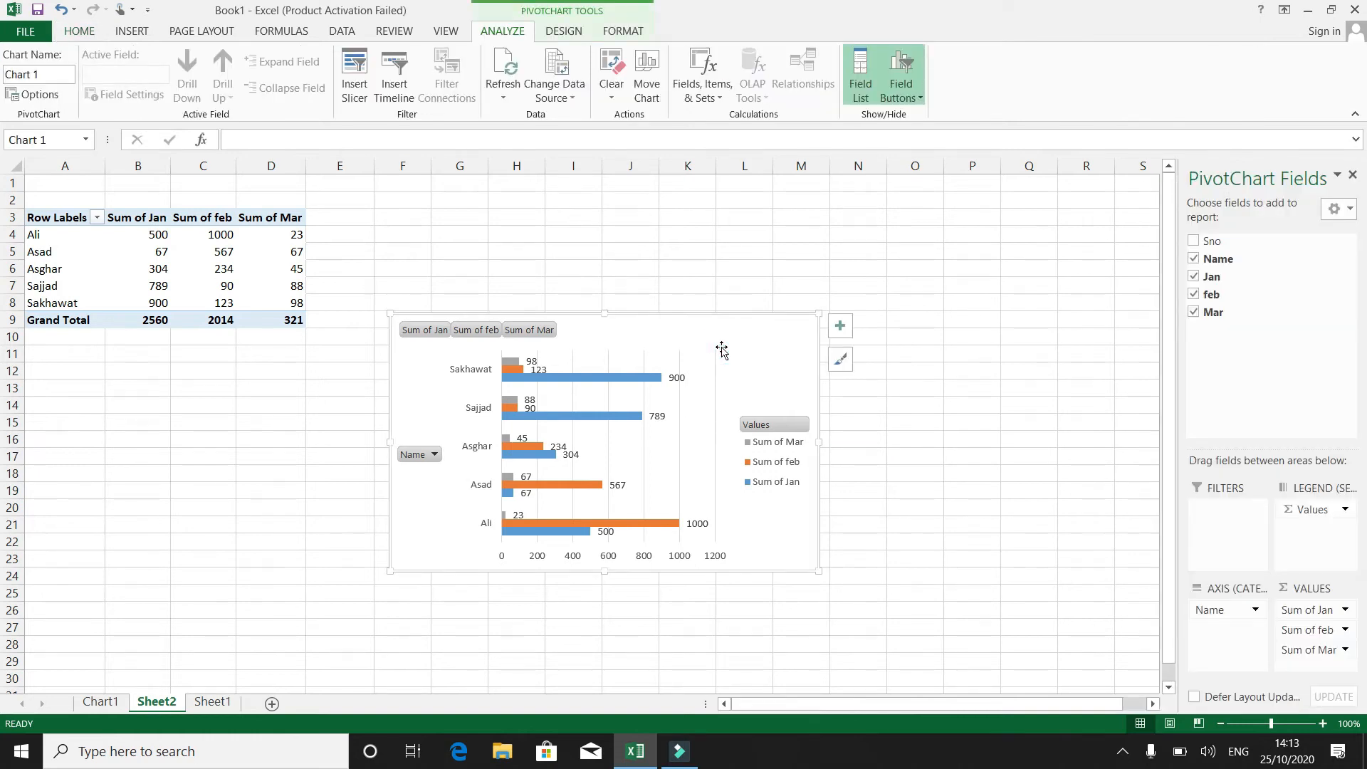
{"action": "left_click", "coordinate": [510, 367]}
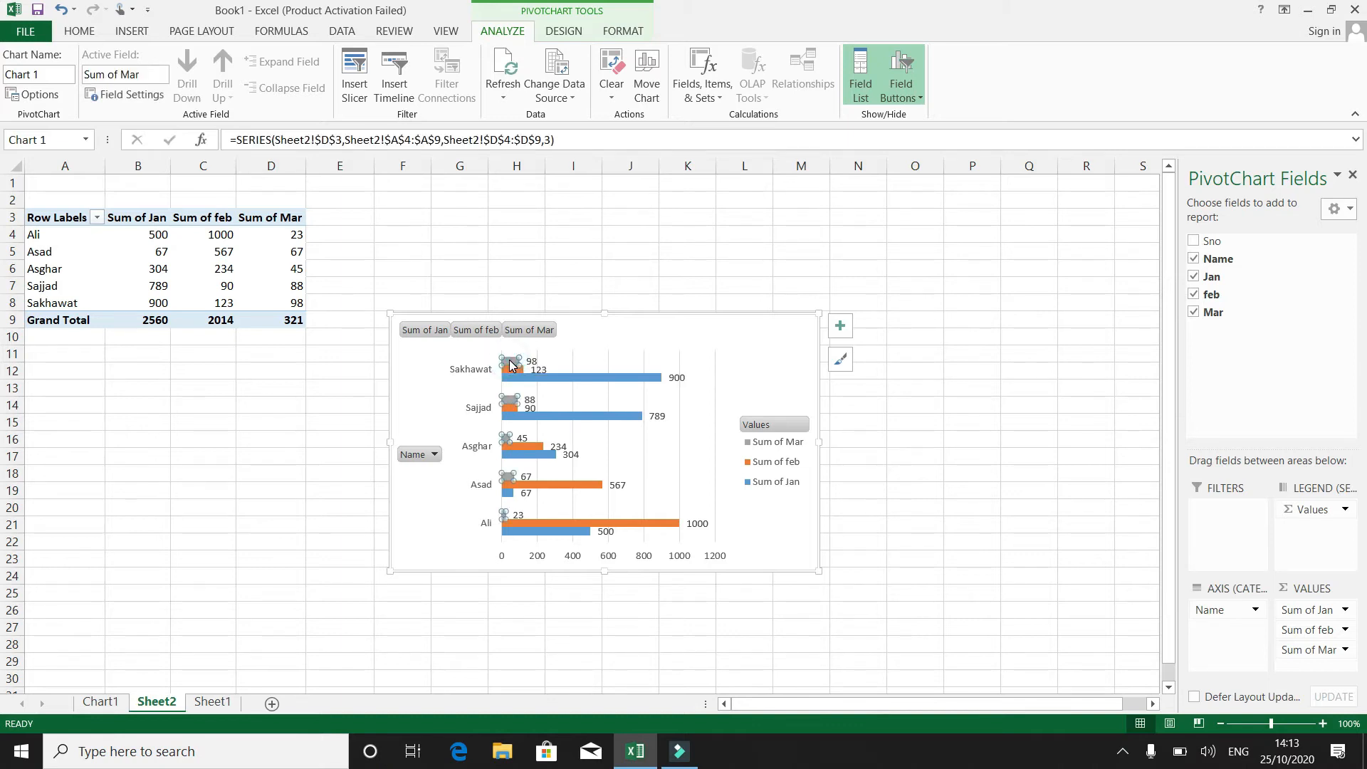
{"action": "left_click", "coordinate": [570, 33]}
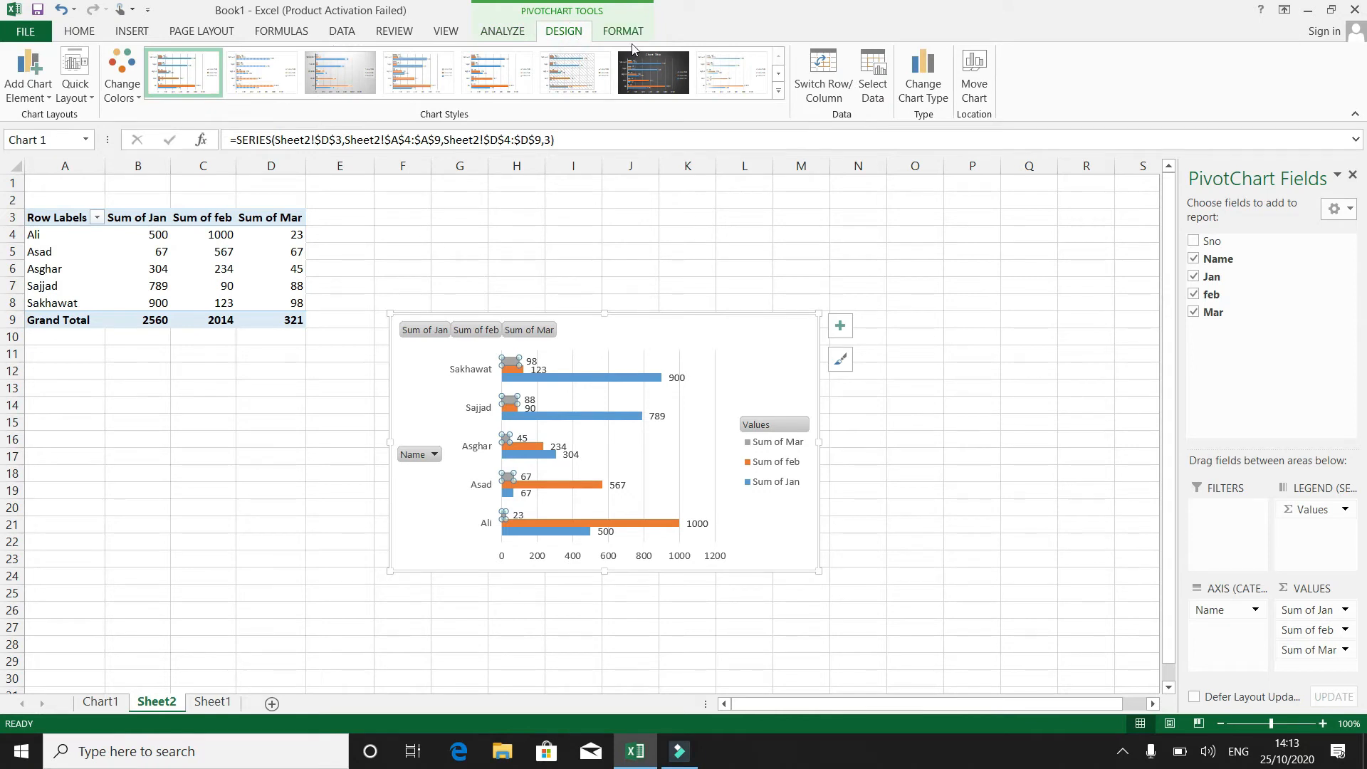
{"action": "left_click", "coordinate": [649, 69]}
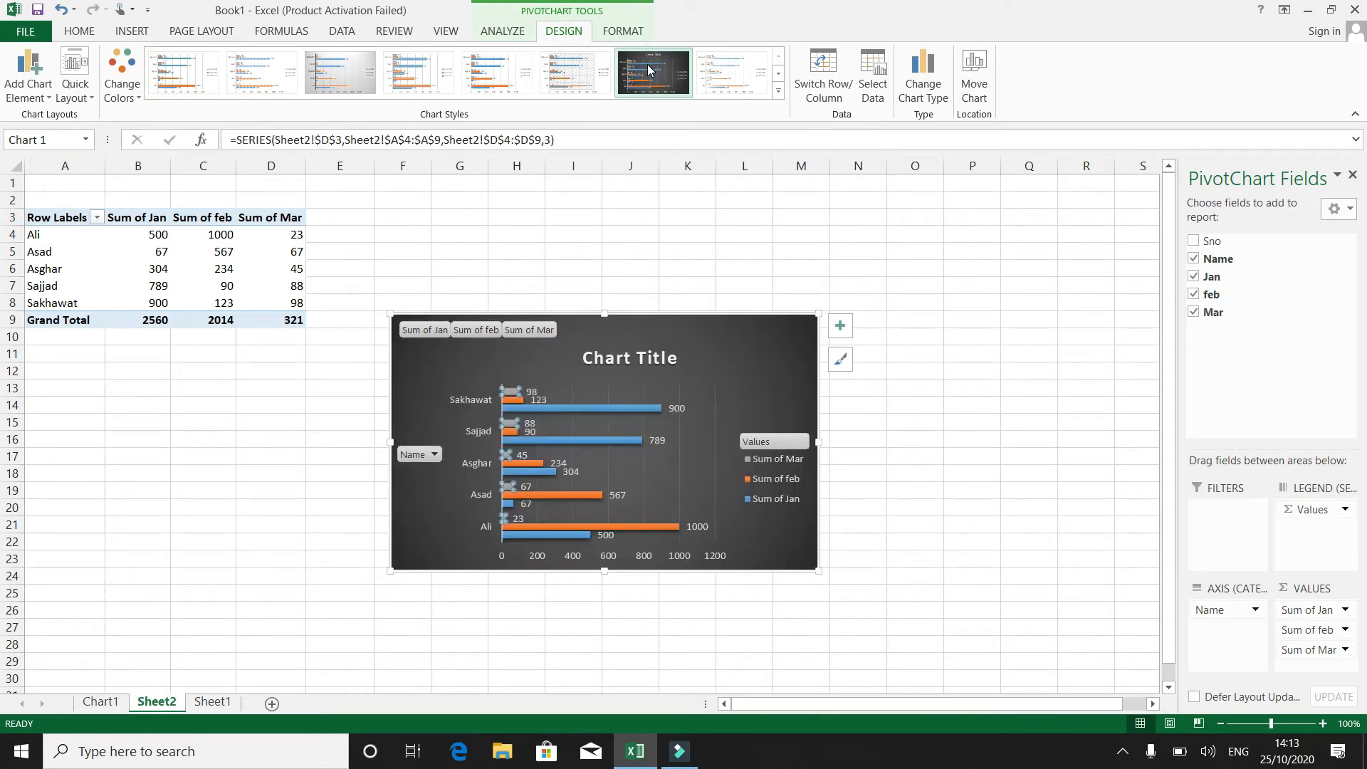
Step: Fill the Sum of Mar bars with the standard red color
{"action": "left_click", "coordinate": [621, 31]}
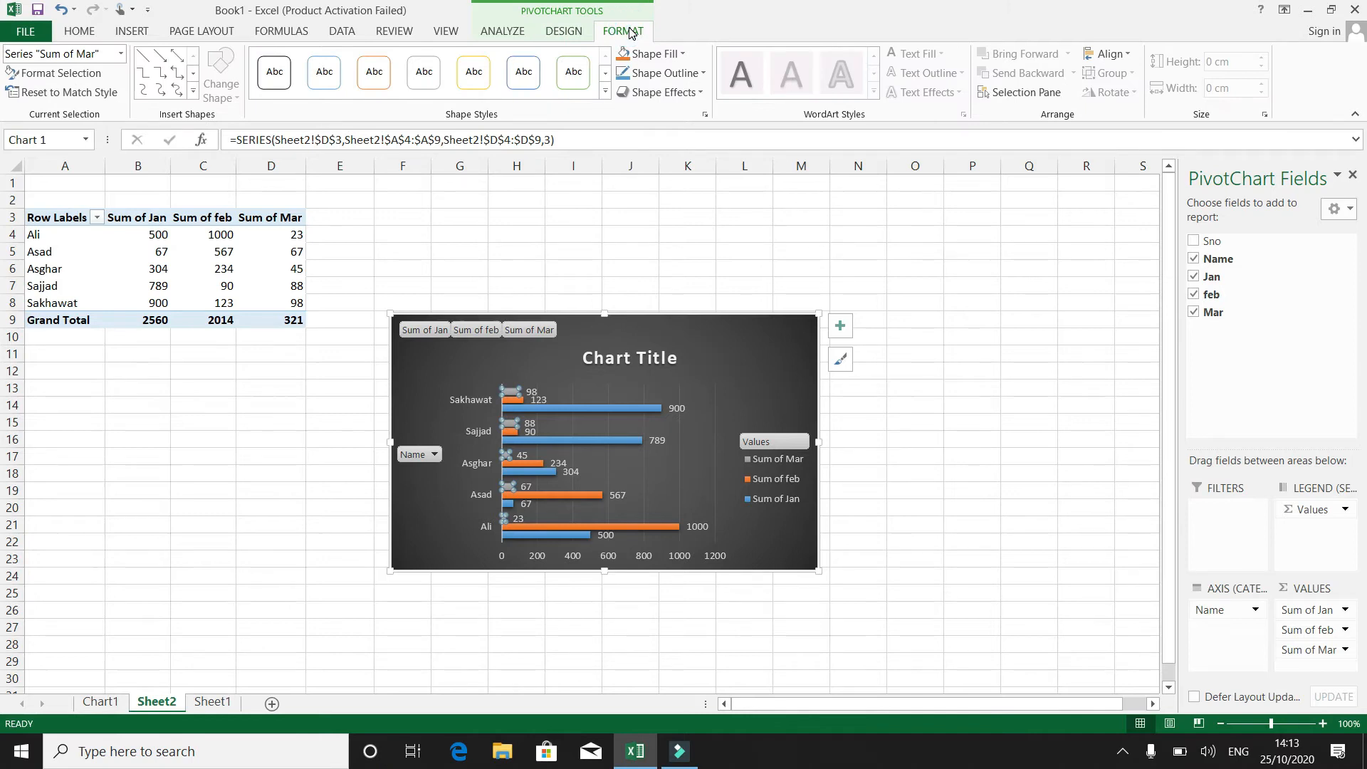
{"action": "left_click", "coordinate": [683, 54]}
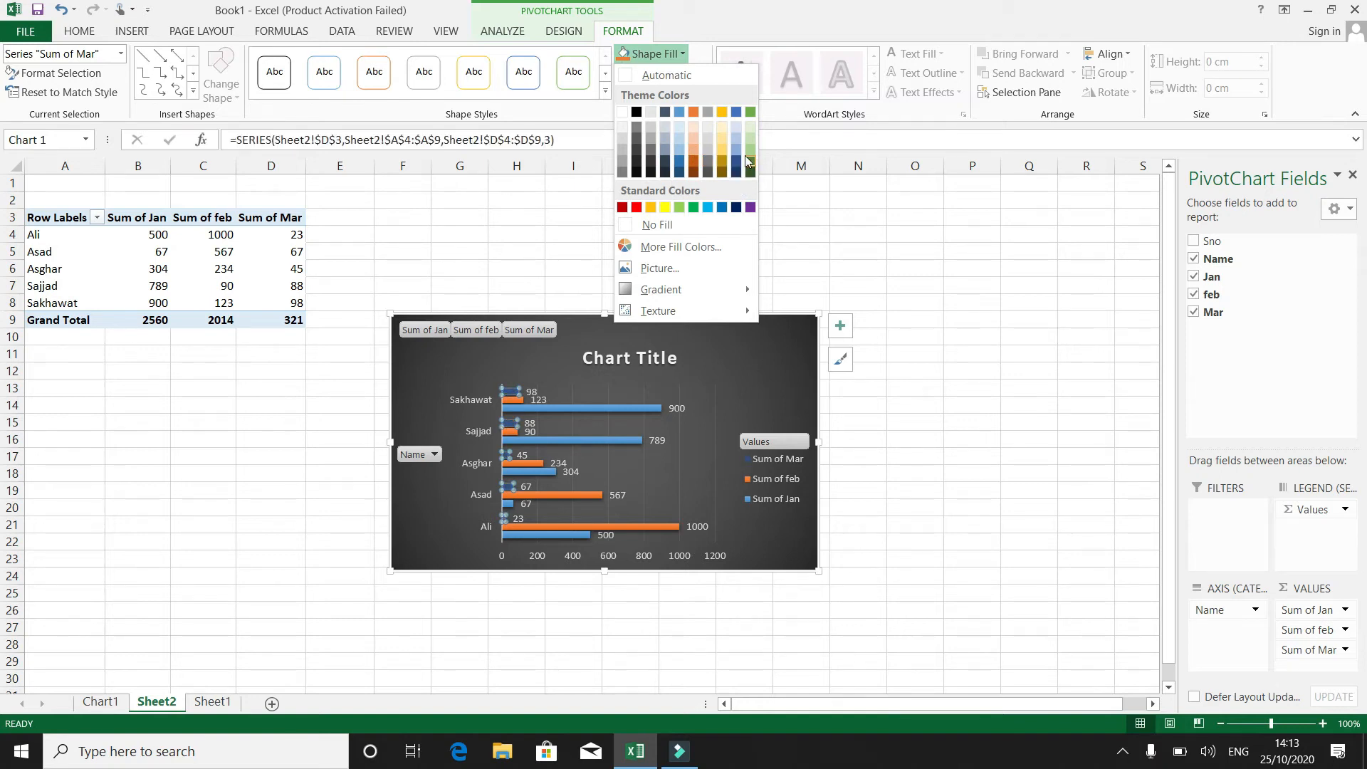
{"action": "left_click", "coordinate": [636, 211]}
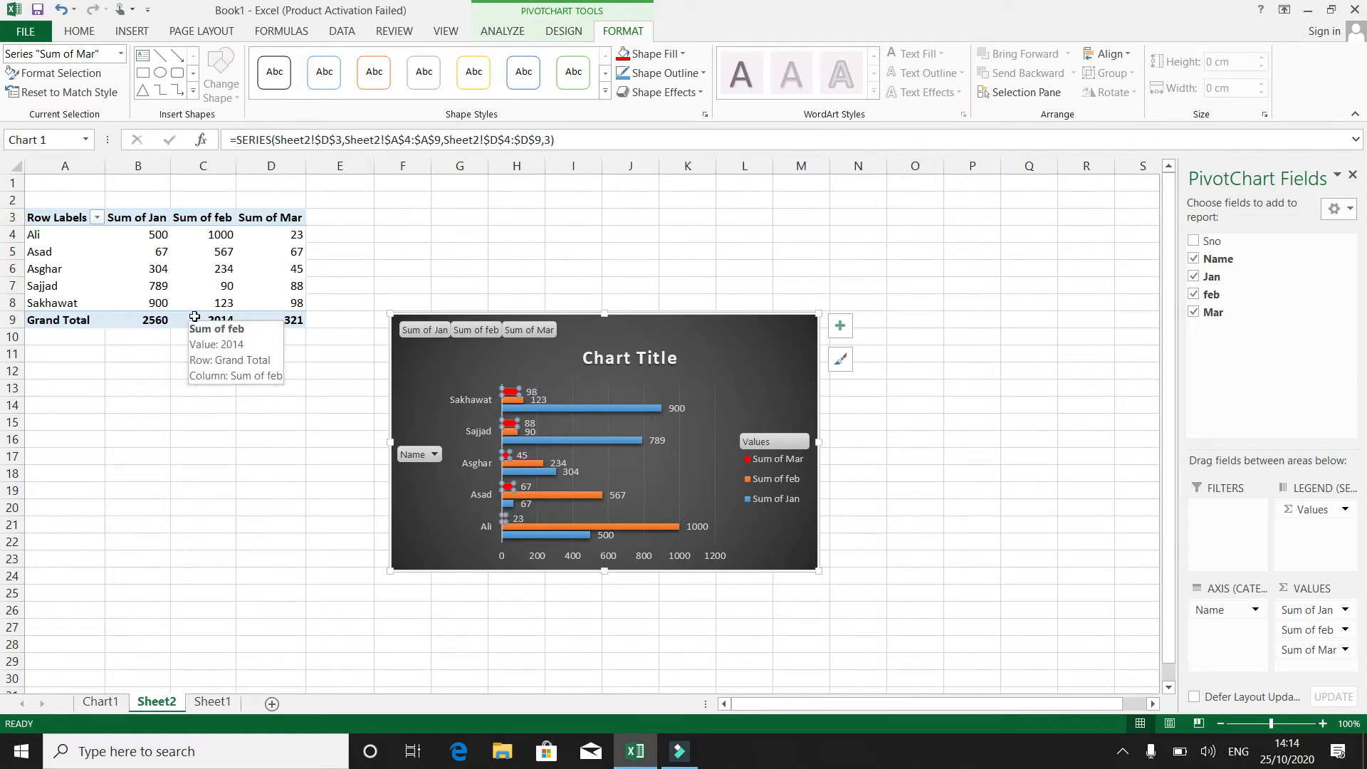
{"action": "left_click", "coordinate": [226, 420]}
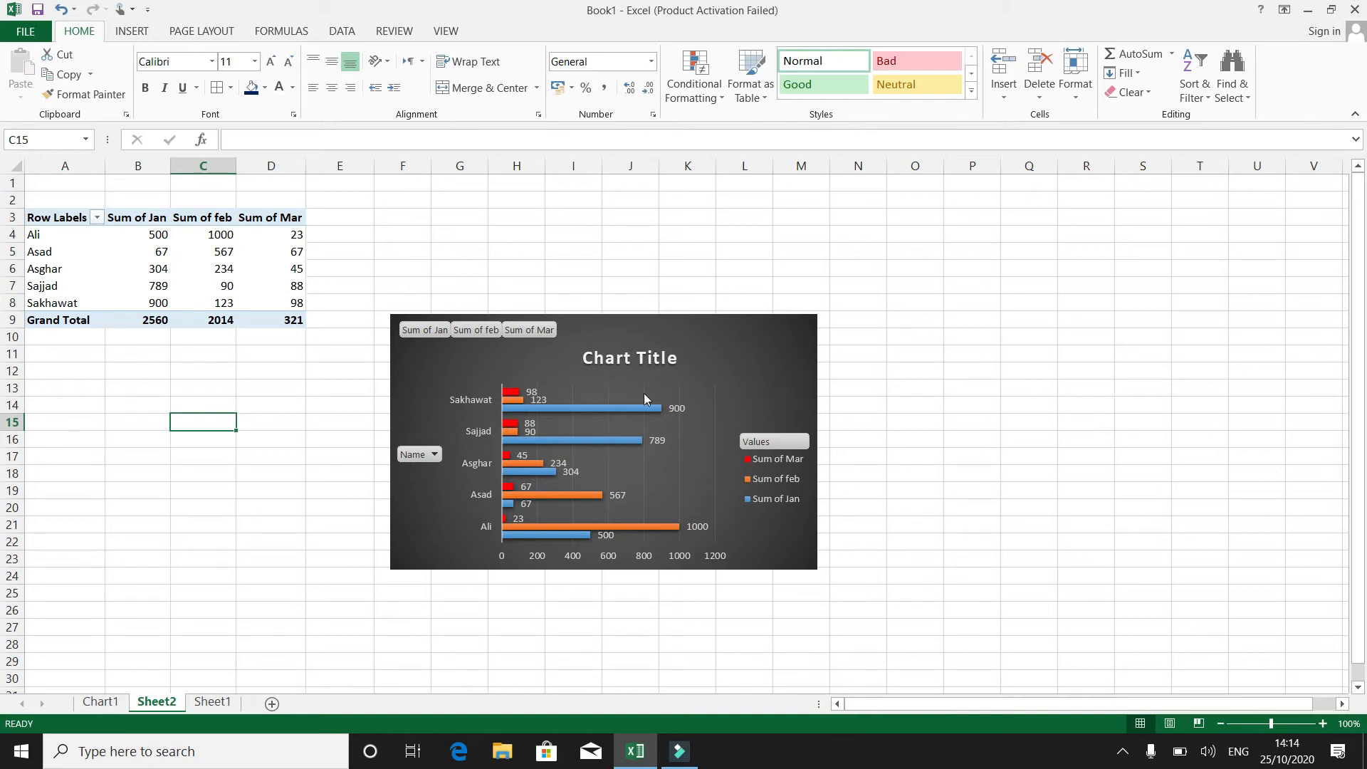
Step: Replace the placeholder title of the PivotChart with "Sells Information"
{"action": "left_click", "coordinate": [652, 358]}
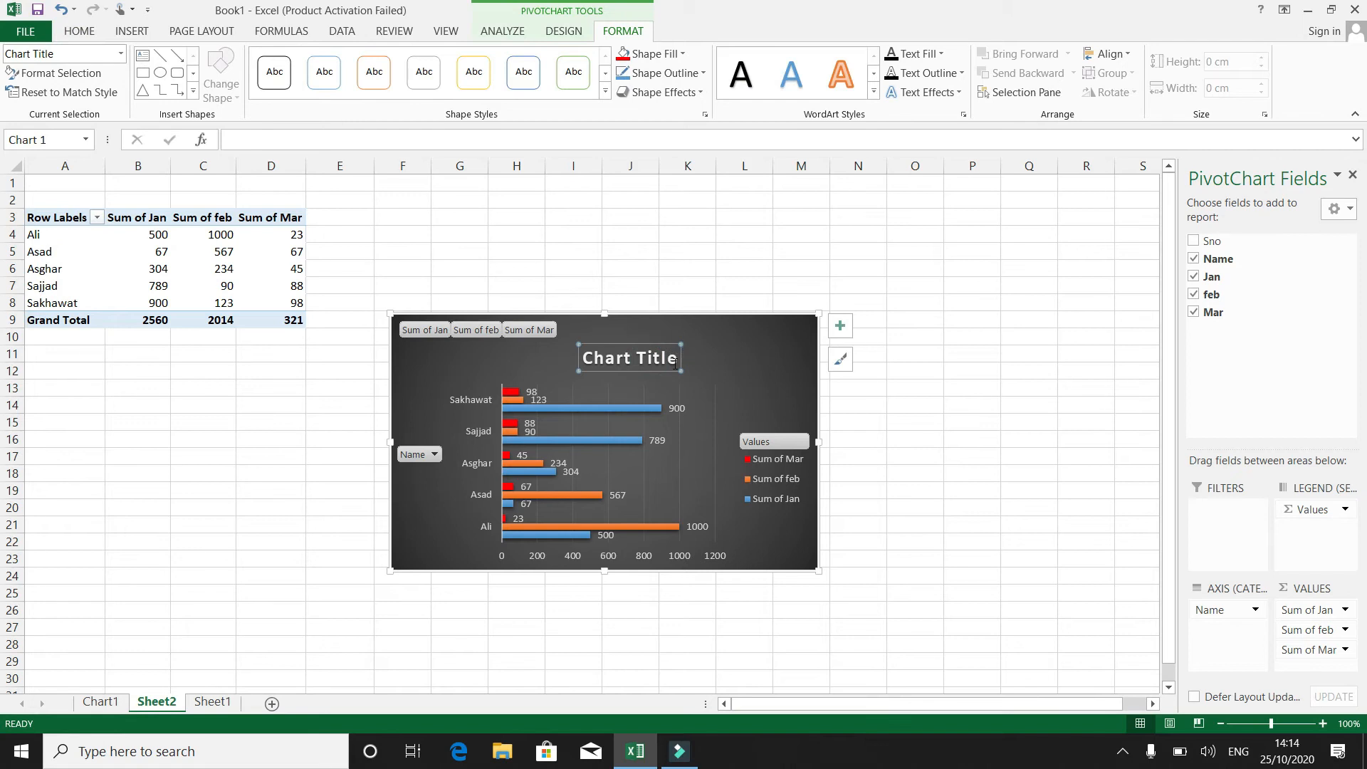
{"action": "left_click", "coordinate": [675, 362]}
{"action": "key", "text": "BackSpace"}
{"action": "key", "text": "BackSpace"}
{"action": "key", "text": "BackSpace"}
{"action": "key", "text": "BackSpace"}
{"action": "key", "text": "BackSpace"}
{"action": "key", "text": "BackSpace"}
{"action": "key", "text": "BackSpace"}
{"action": "key", "text": "BackSpace"}
{"action": "key", "text": "BackSpace"}
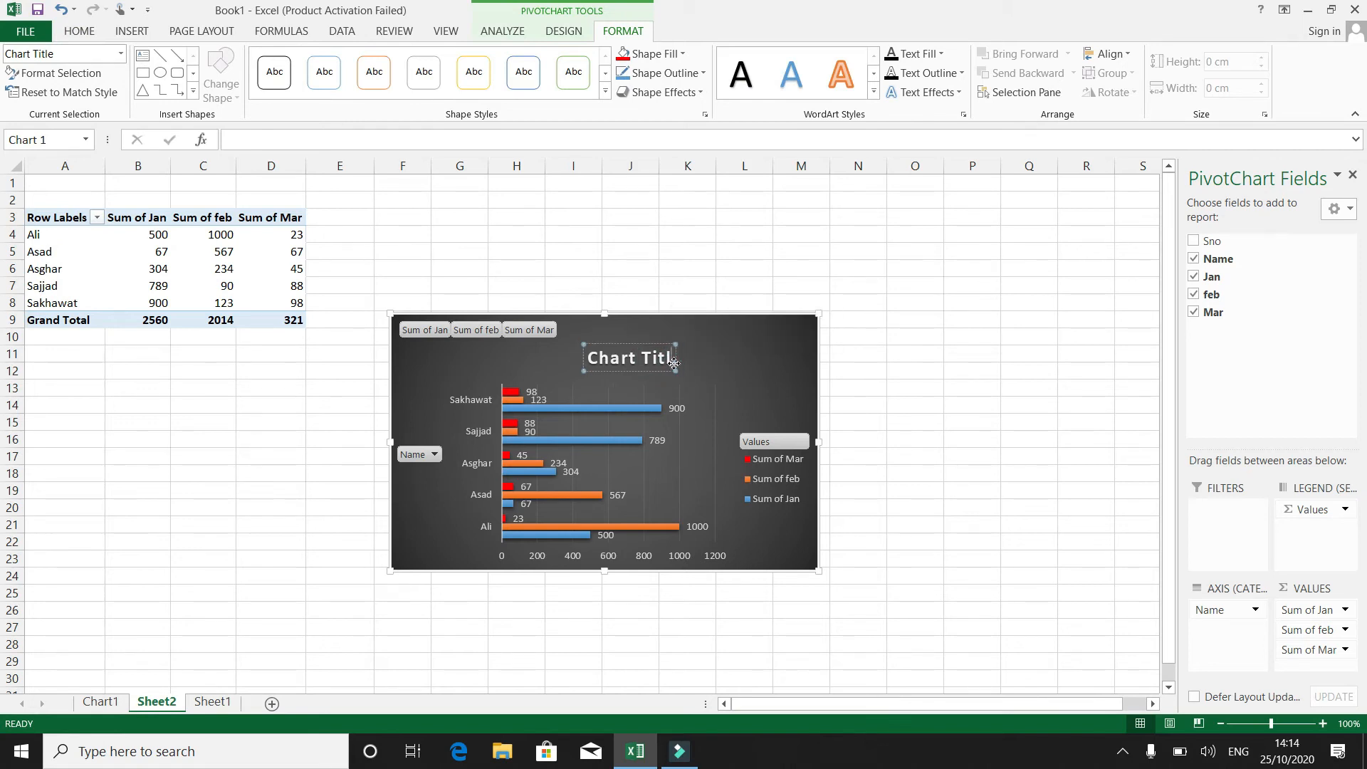
{"action": "key", "text": "BackSpace"}
{"action": "key", "text": "BackSpace"}
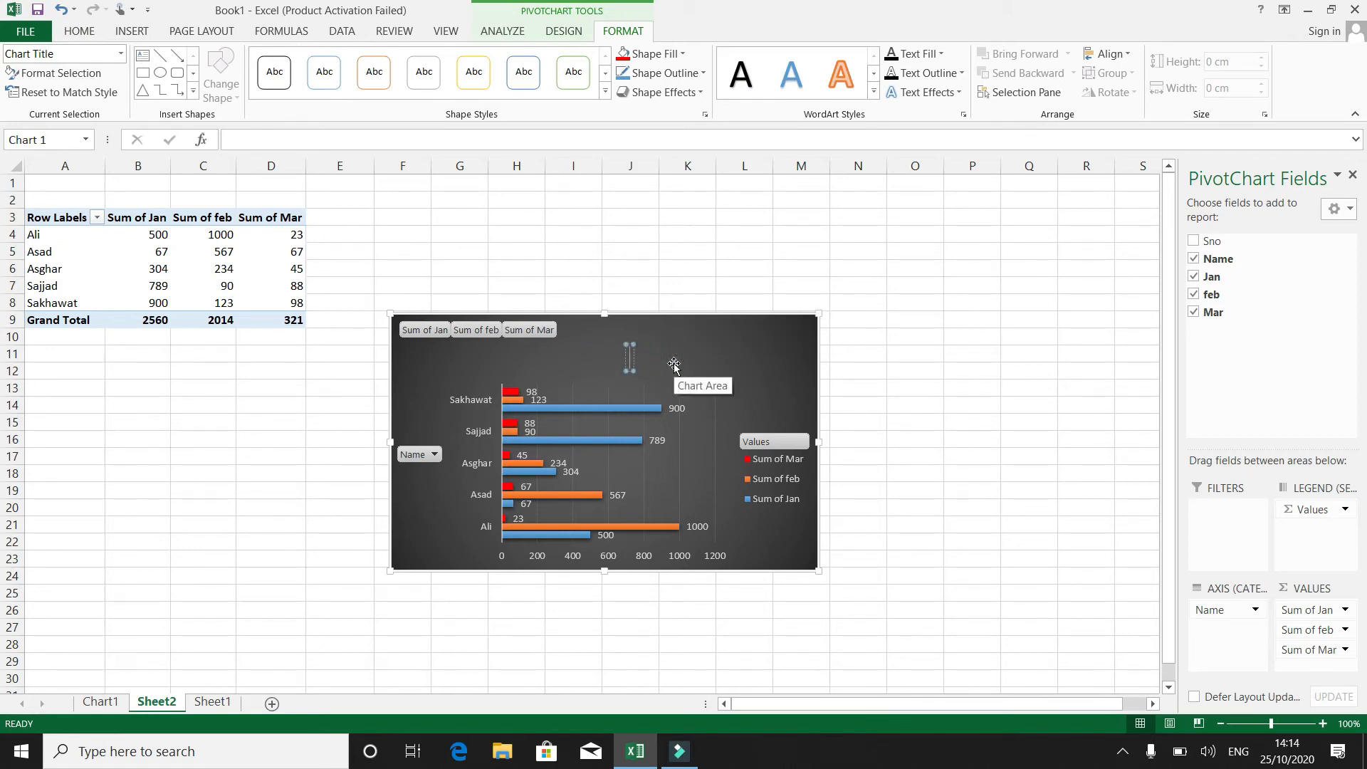
{"action": "type", "text": "Sells Information"}
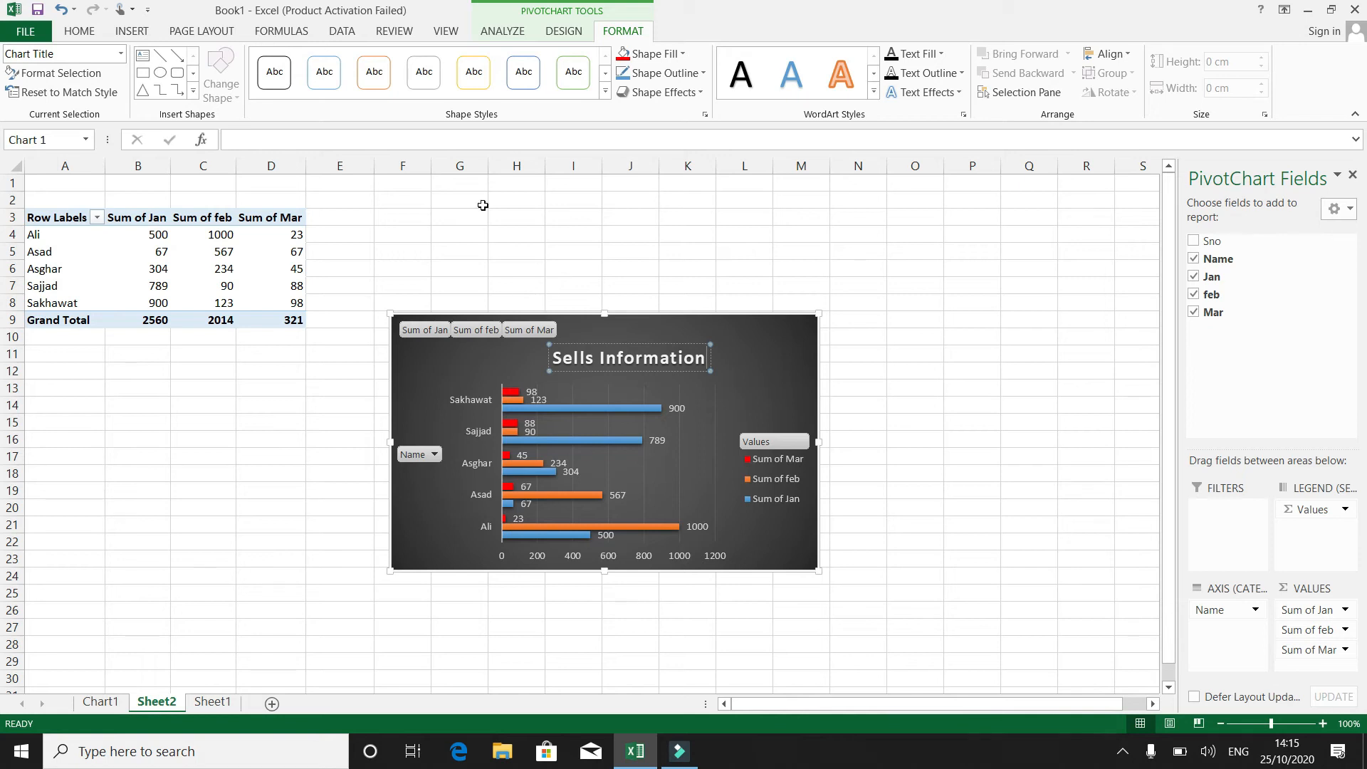
Step: Filter the PivotChart's Name field to exclude the first and last names in the list
{"action": "left_click", "coordinate": [564, 31]}
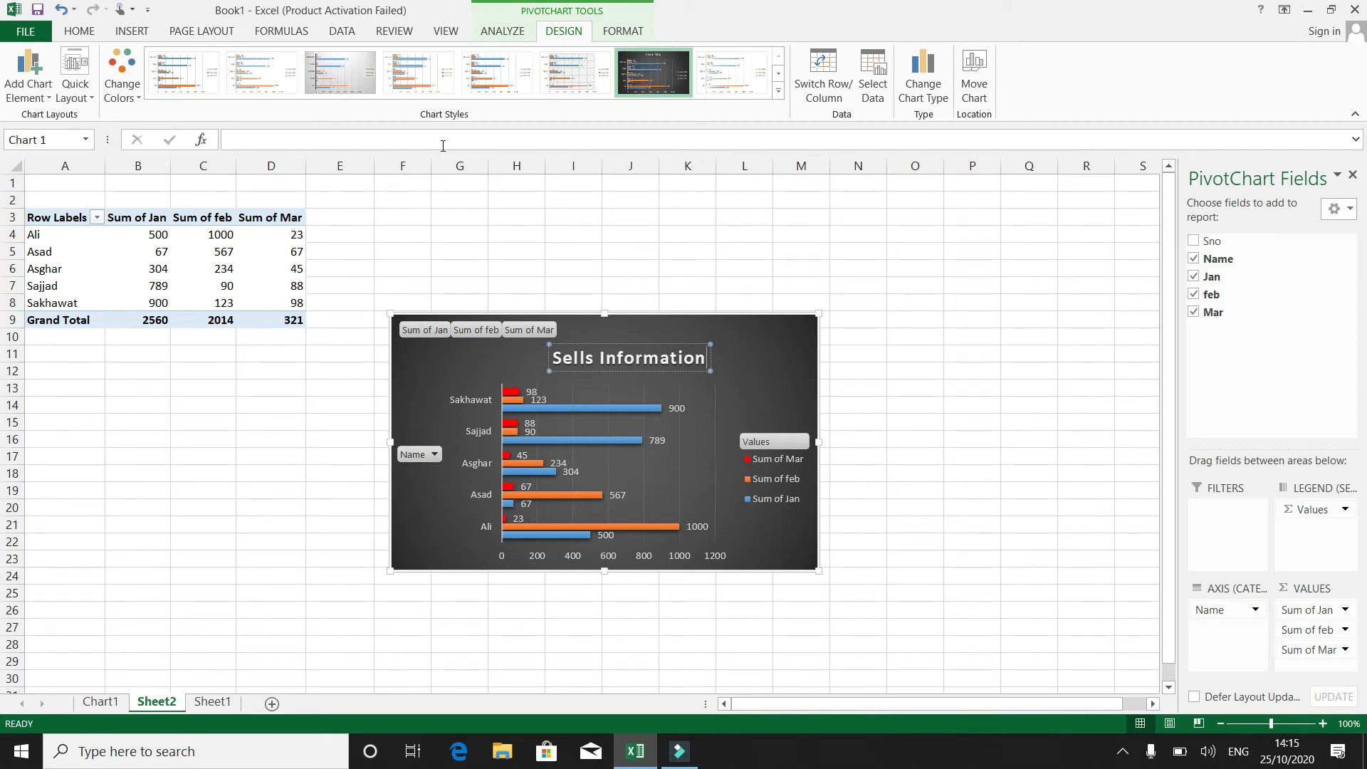
{"action": "left_click", "coordinate": [431, 330]}
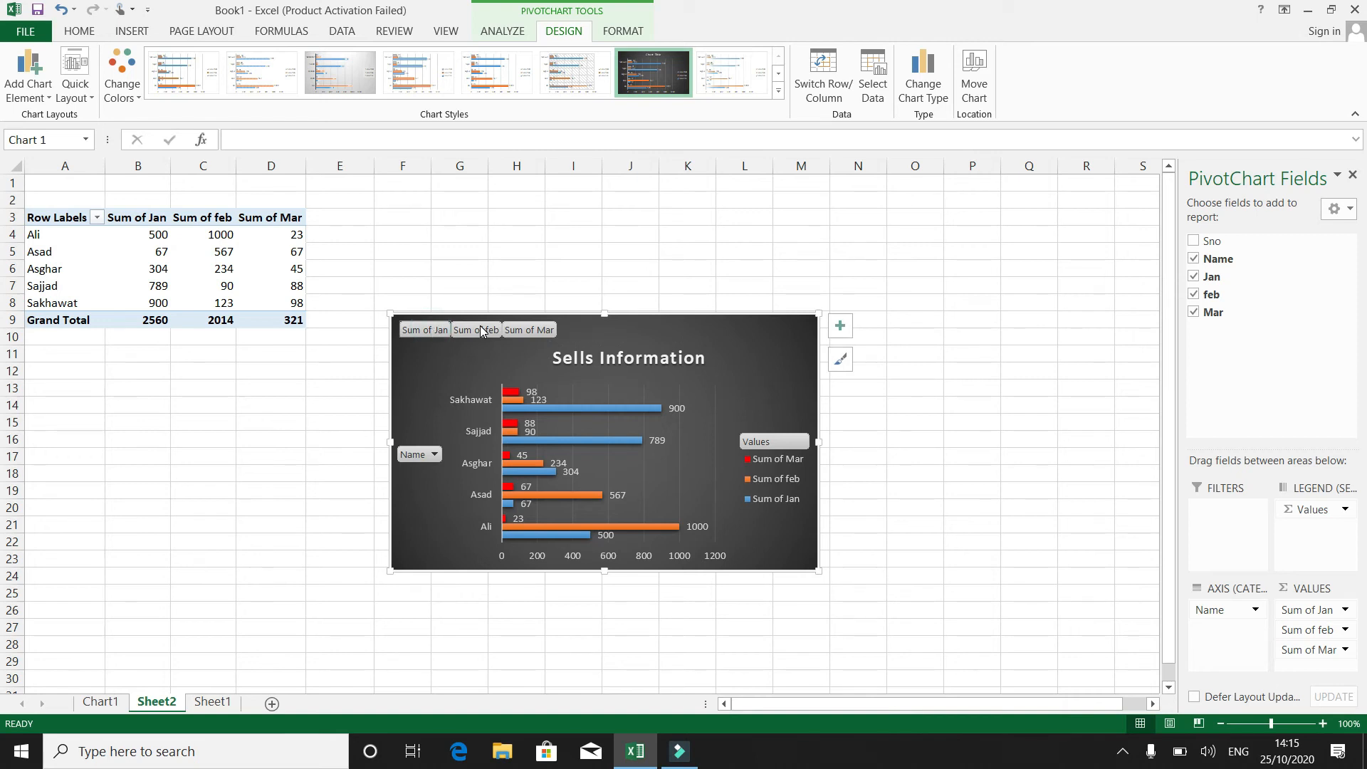
{"action": "left_click", "coordinate": [435, 455]}
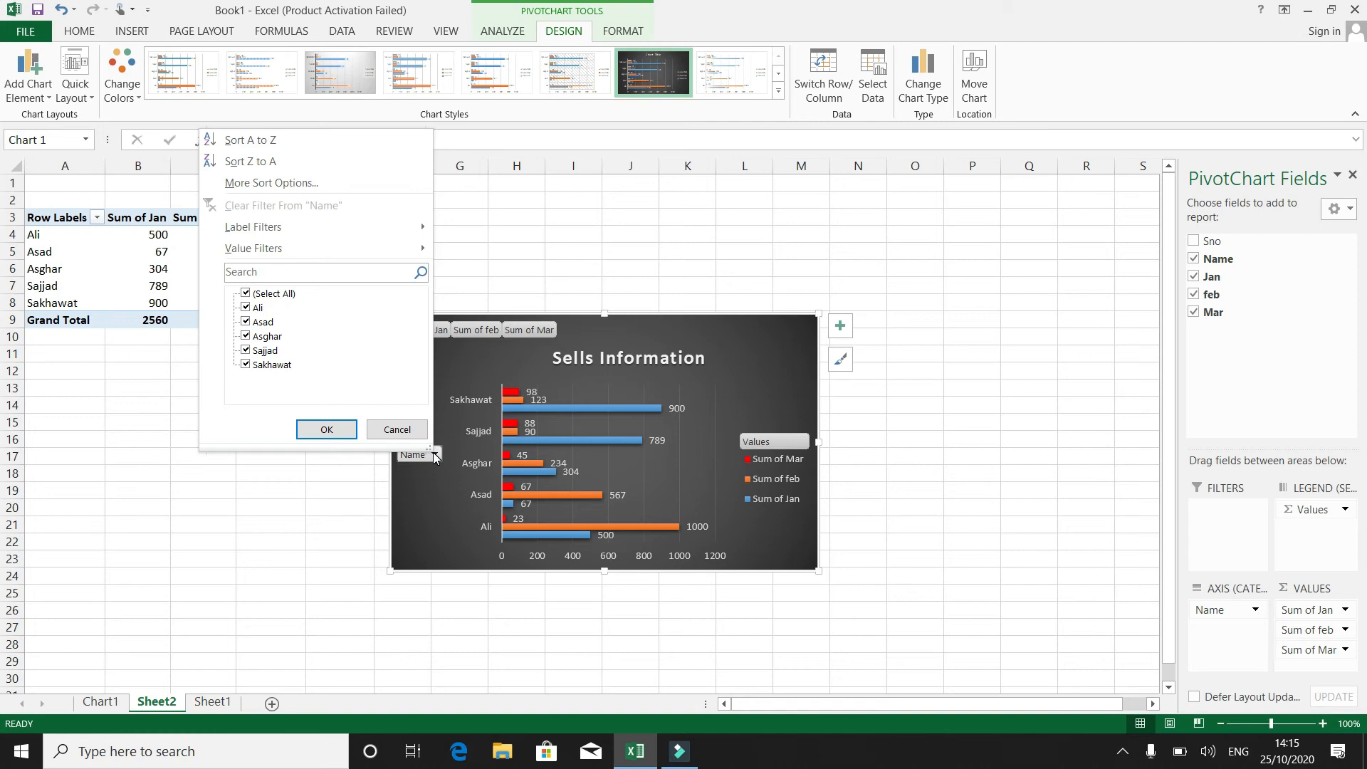
{"action": "left_click", "coordinate": [247, 309]}
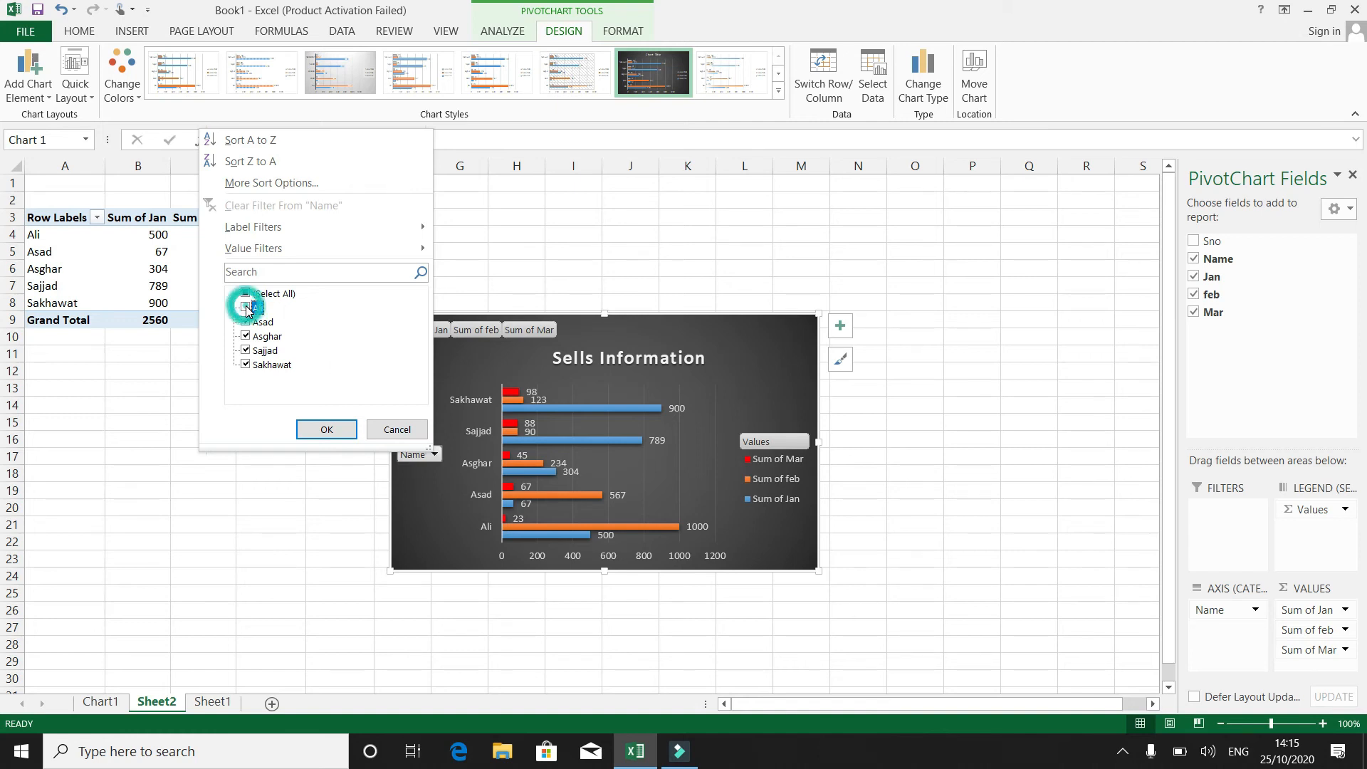
{"action": "left_click", "coordinate": [245, 364]}
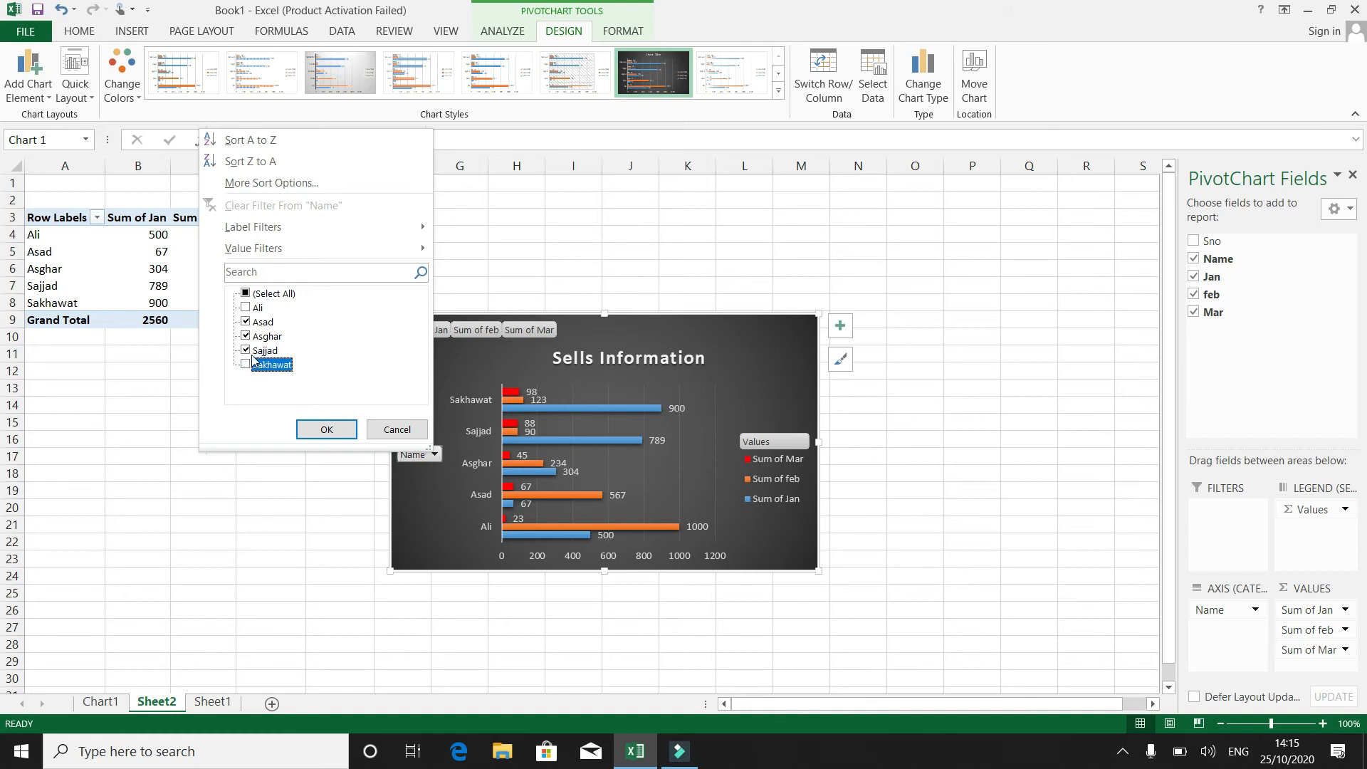
{"action": "left_click", "coordinate": [329, 431]}
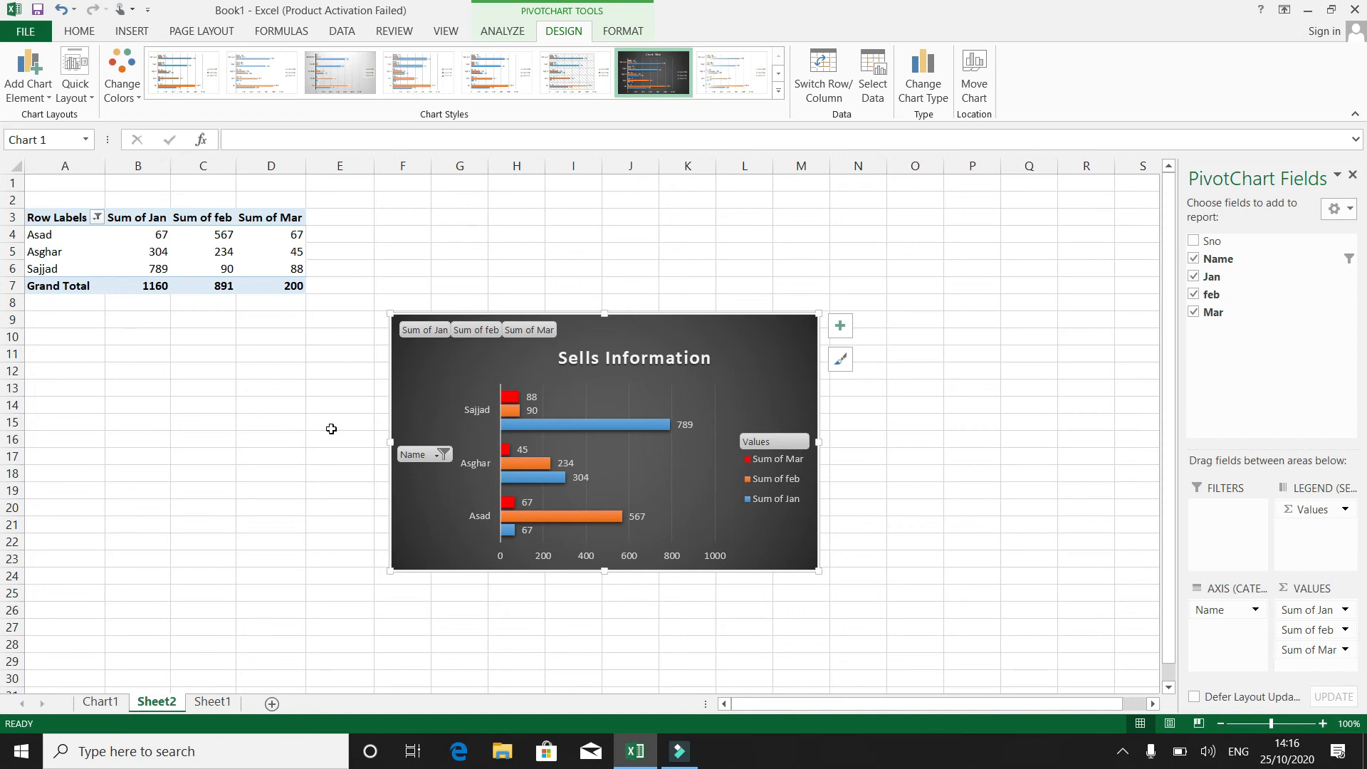
Step: Reselect all names in the PivotTable's Row Labels filter
{"action": "left_click", "coordinate": [97, 218]}
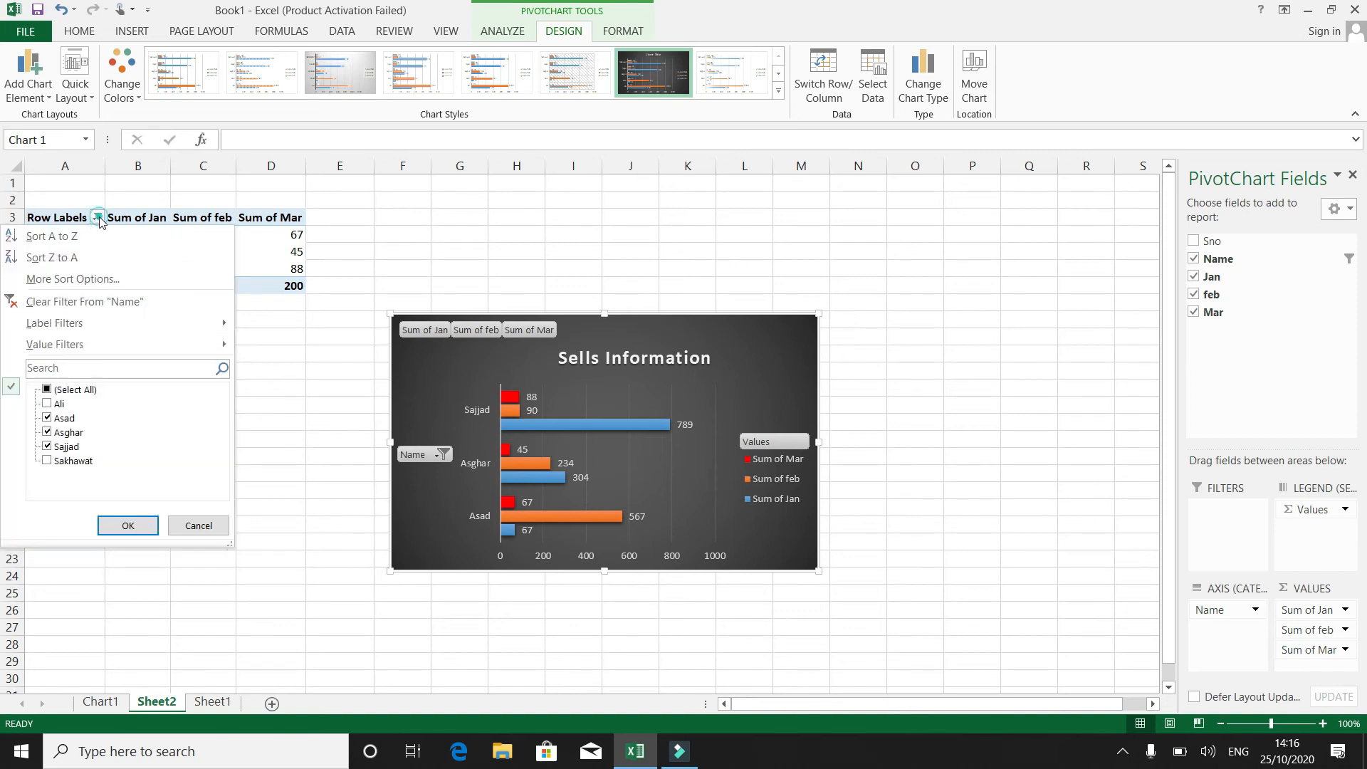
{"action": "left_click", "coordinate": [48, 404]}
{"action": "left_click", "coordinate": [47, 390]}
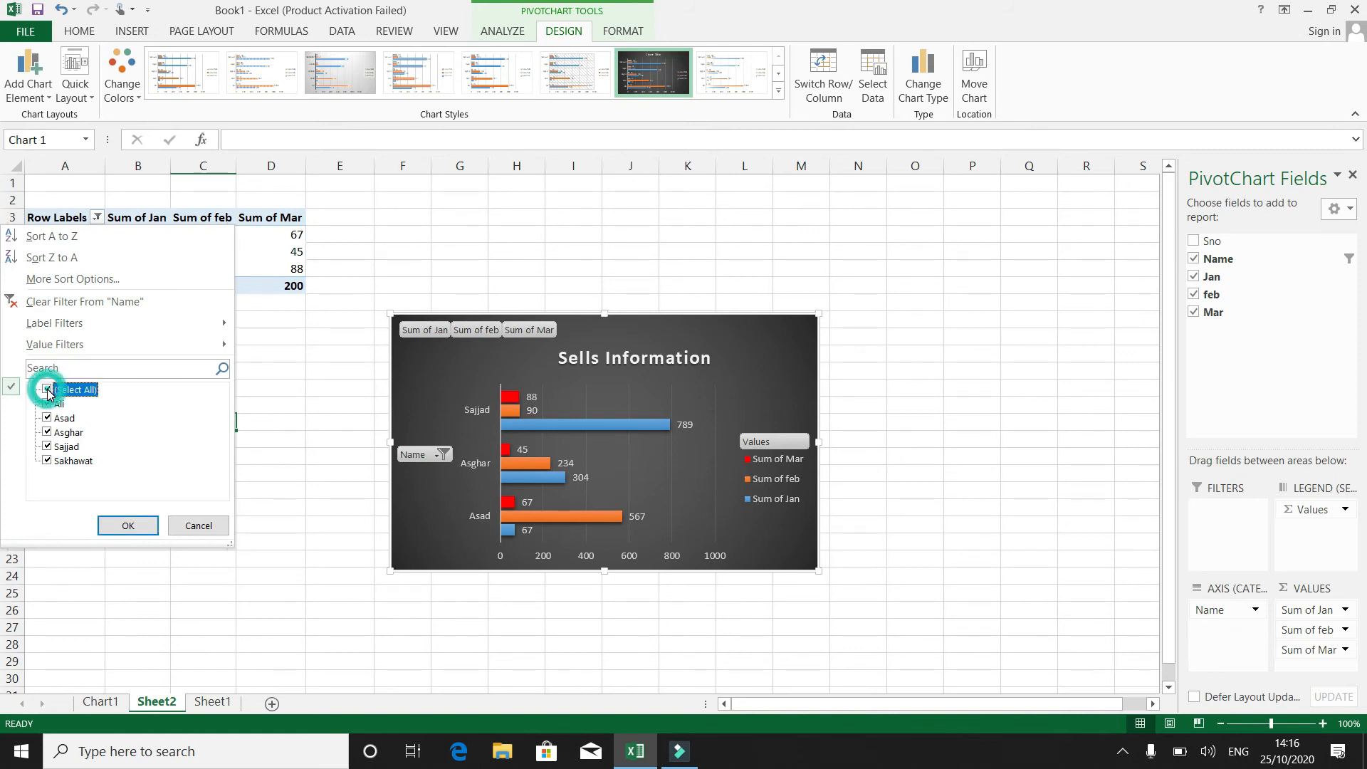
{"action": "left_click", "coordinate": [116, 520]}
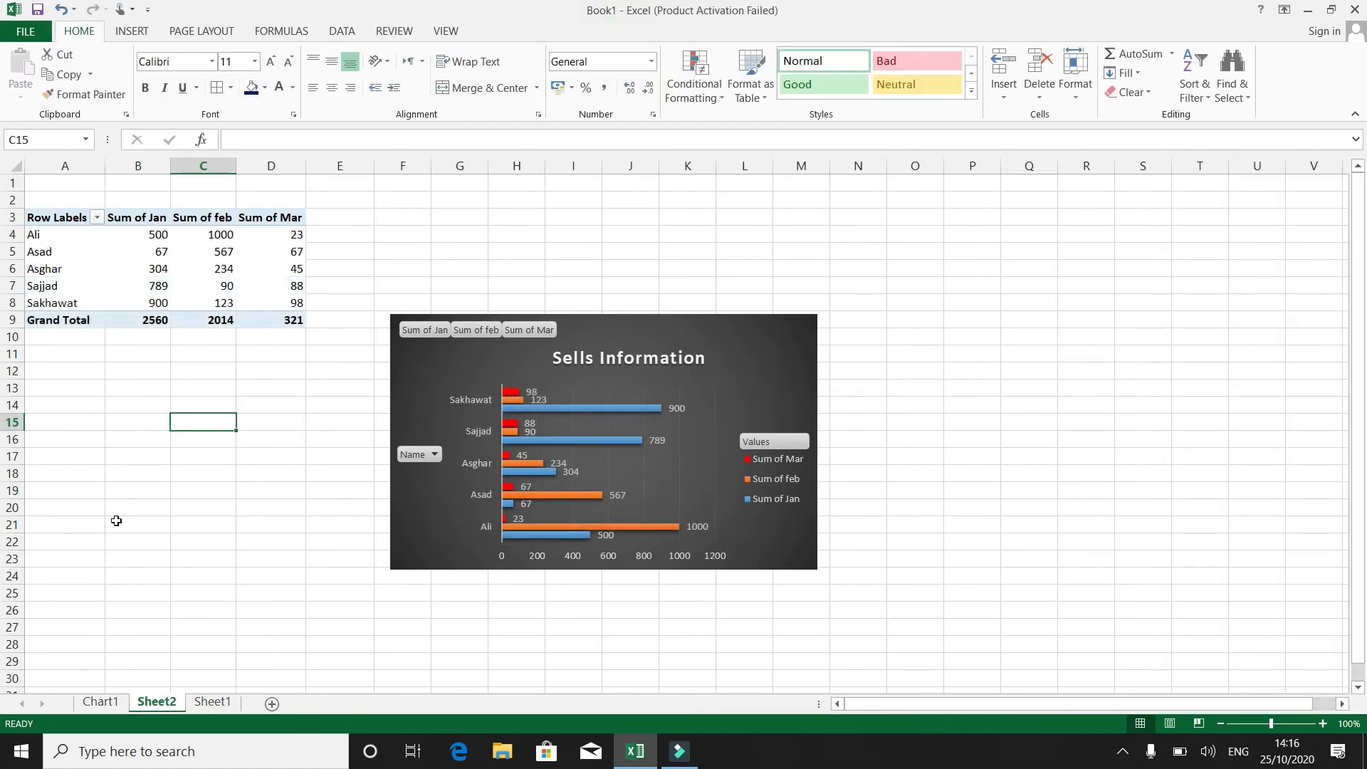
Step: Try hiding the PivotChart's axes and adding axis titles, and reverse both changes
{"action": "left_click", "coordinate": [772, 444]}
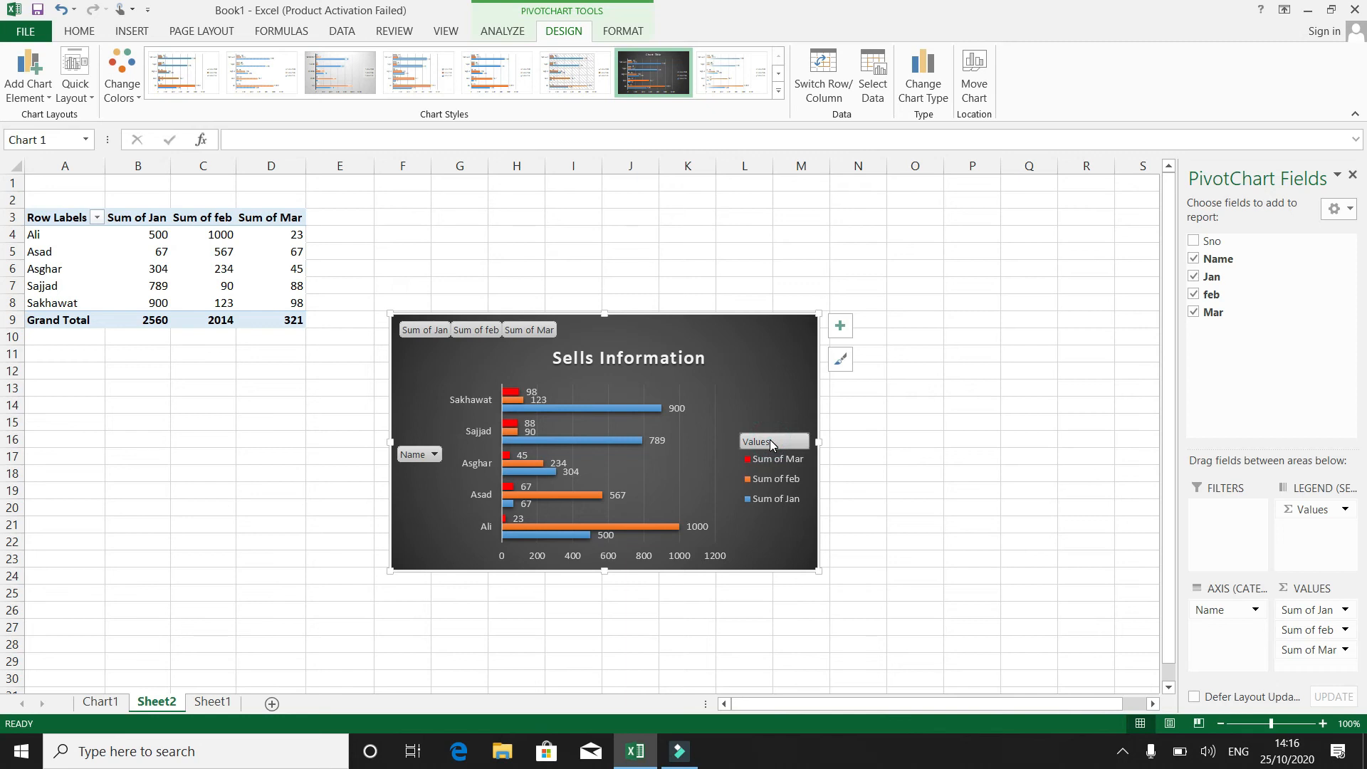
{"action": "left_click", "coordinate": [791, 442]}
{"action": "left_click", "coordinate": [842, 327]}
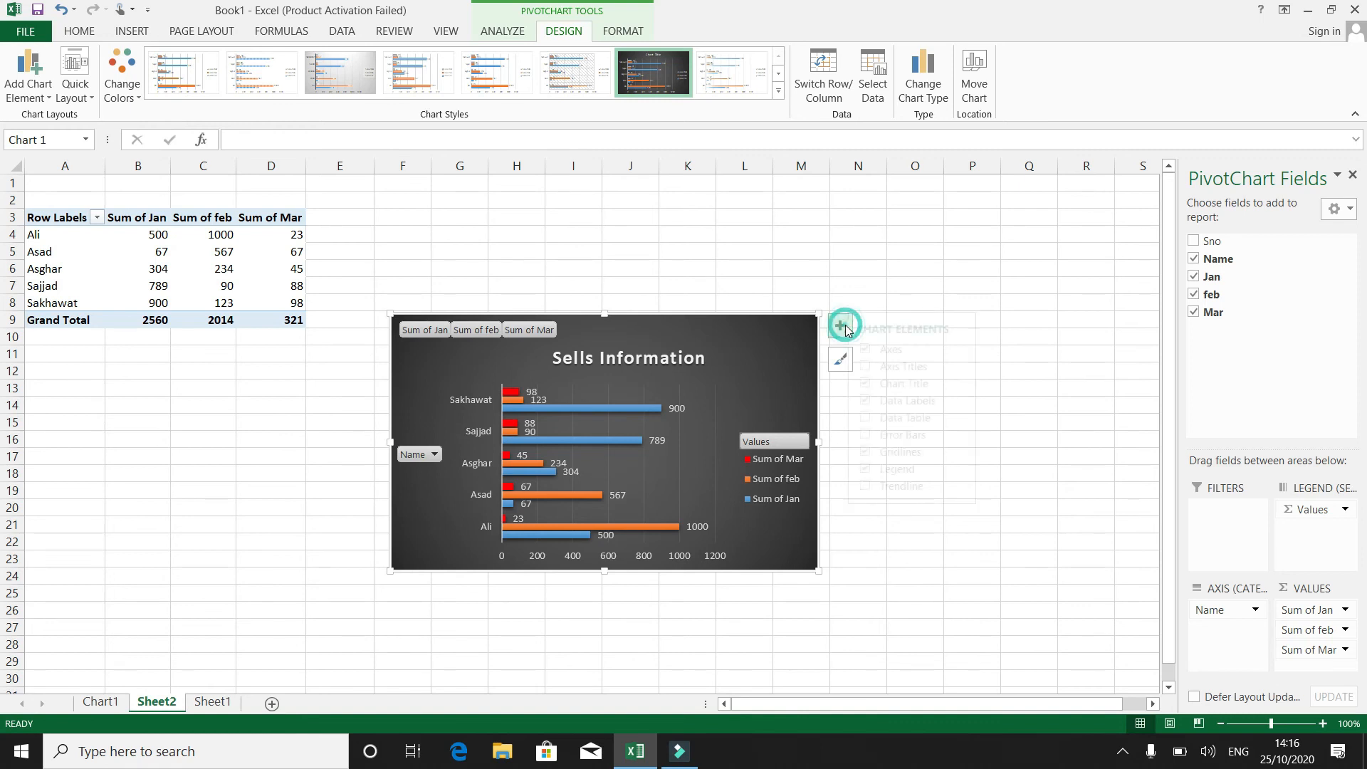
{"action": "left_click", "coordinate": [880, 349]}
{"action": "left_click", "coordinate": [882, 368]}
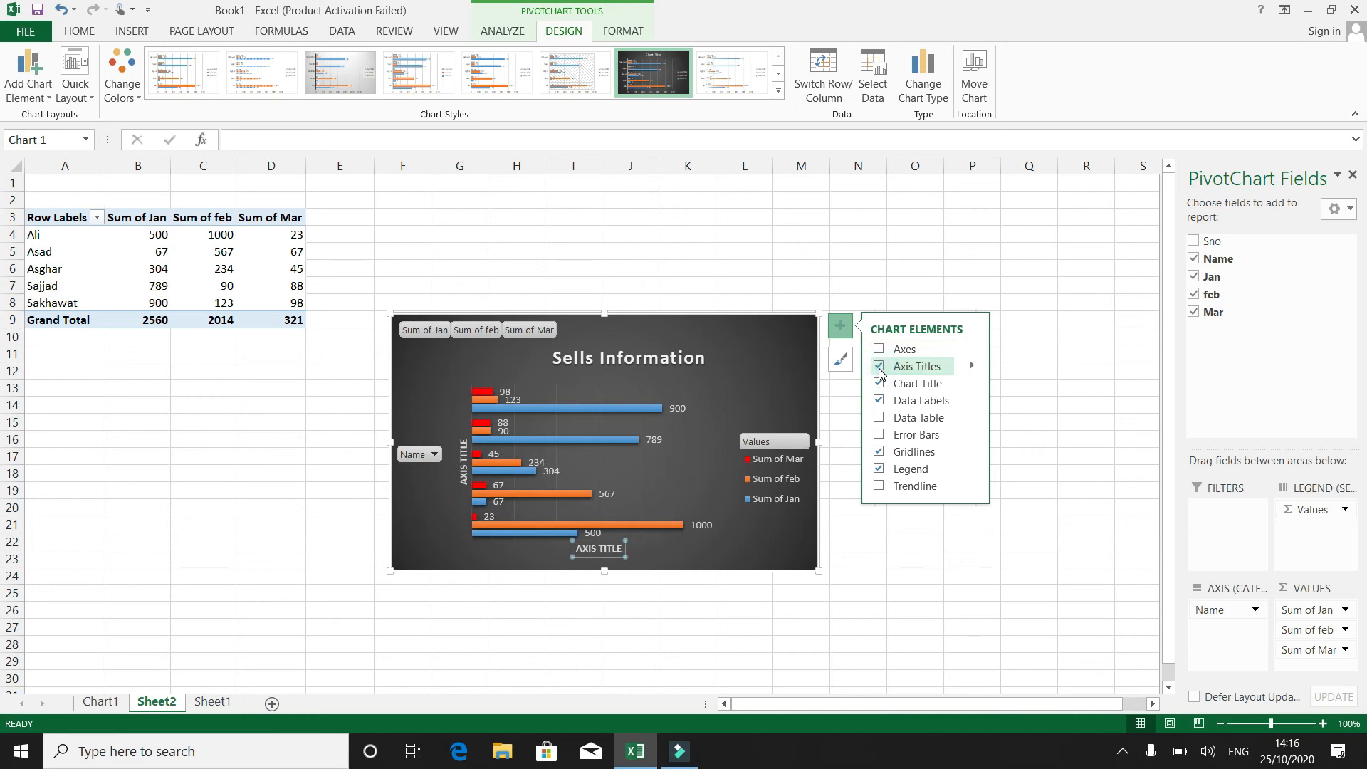
{"action": "left_click", "coordinate": [880, 350]}
{"action": "left_click", "coordinate": [879, 366]}
Step: Add a data table to the PivotChart
{"action": "left_click", "coordinate": [879, 418]}
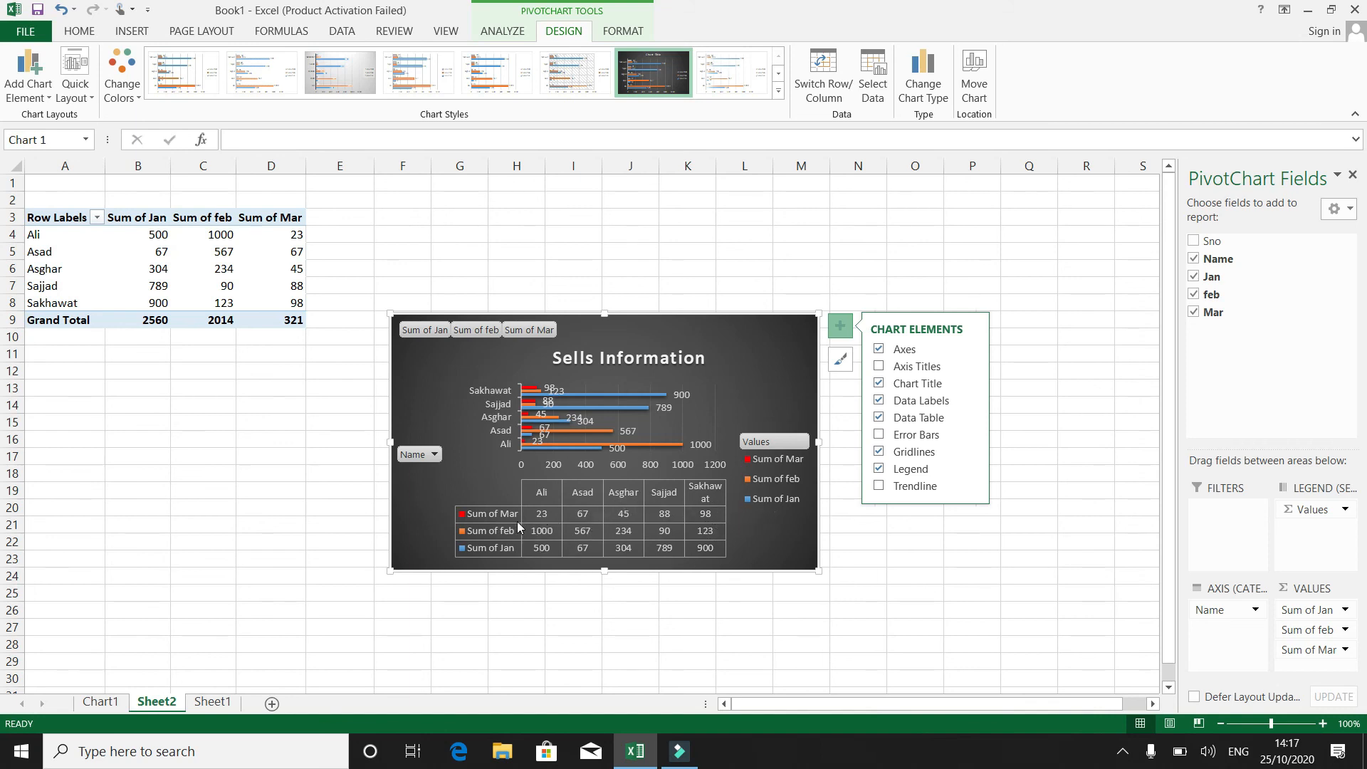
{"action": "mouse_move", "coordinate": [207, 270]}
Step: Move the PivotChart to a new chart sheet named Chart2
{"action": "left_click", "coordinate": [977, 94]}
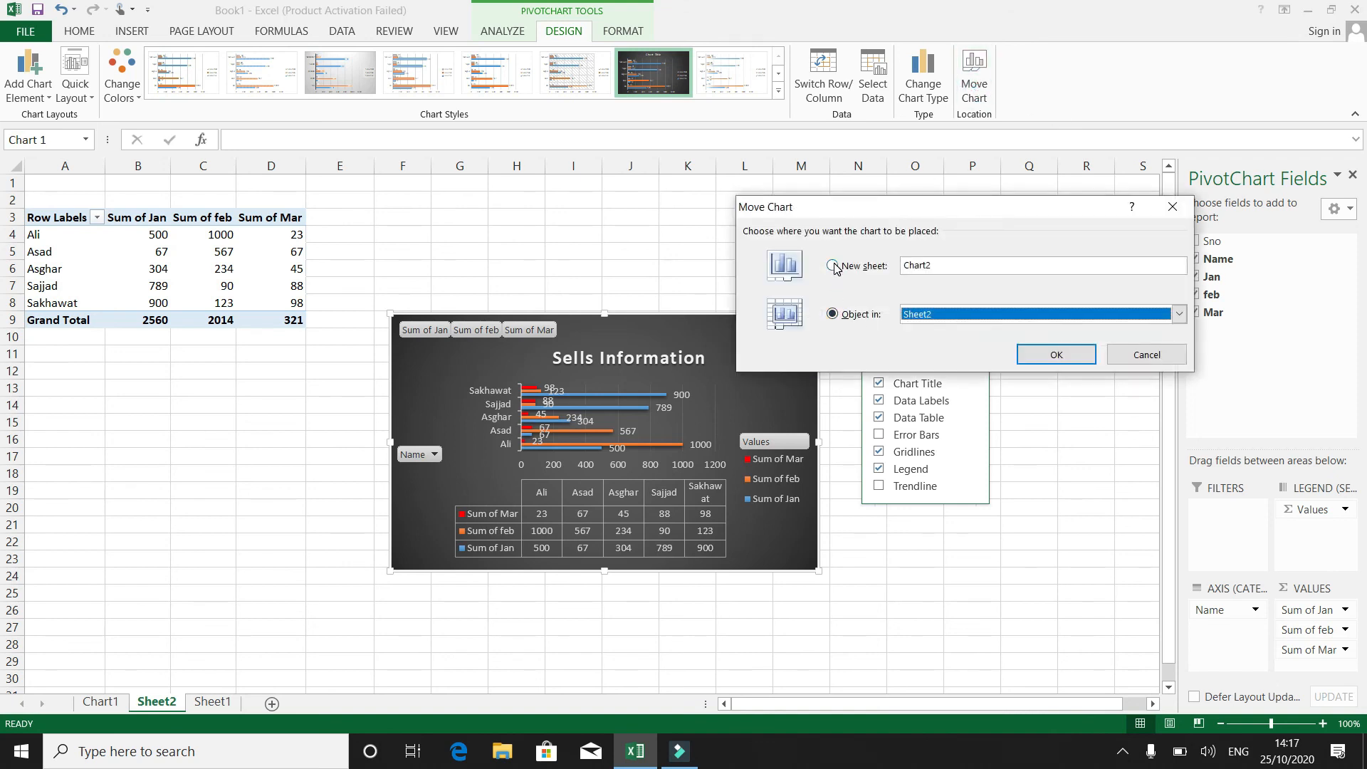
{"action": "left_click", "coordinate": [835, 266]}
{"action": "left_click", "coordinate": [1056, 355]}
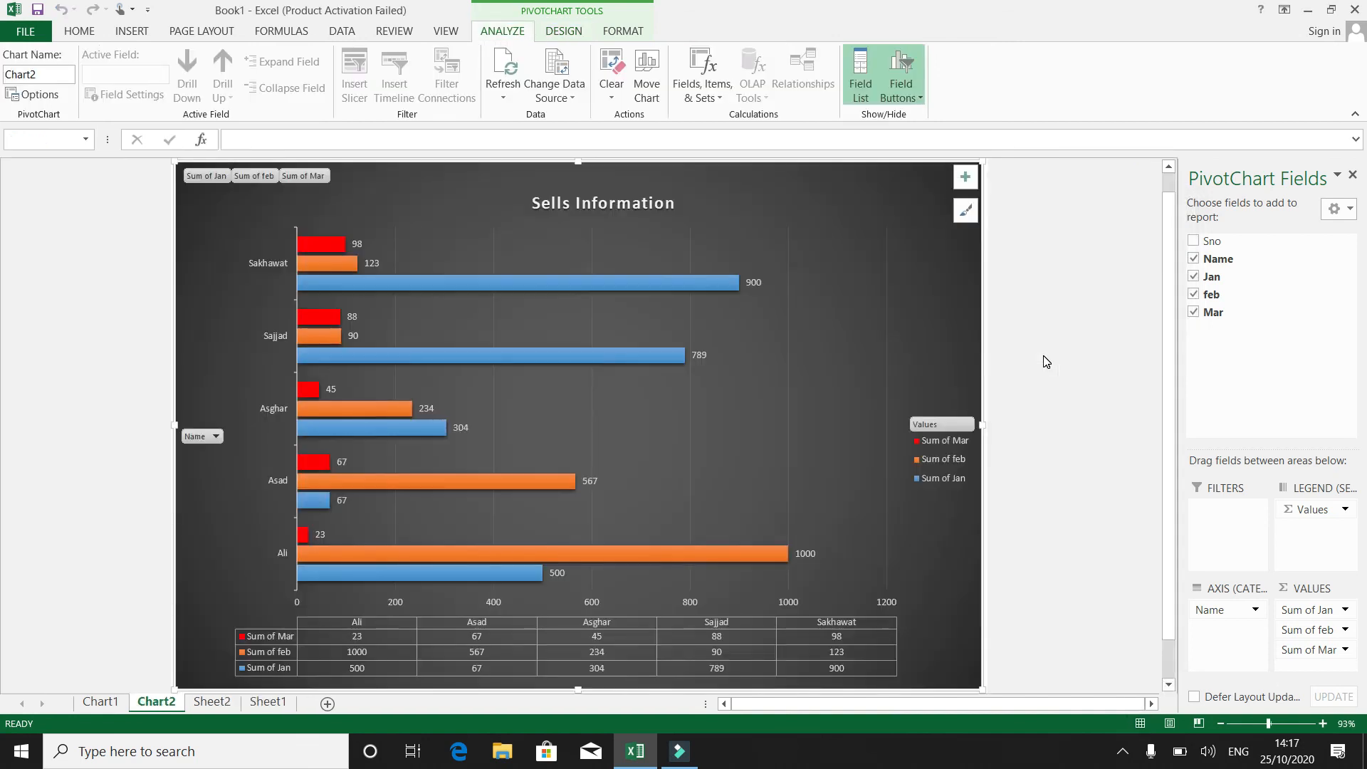